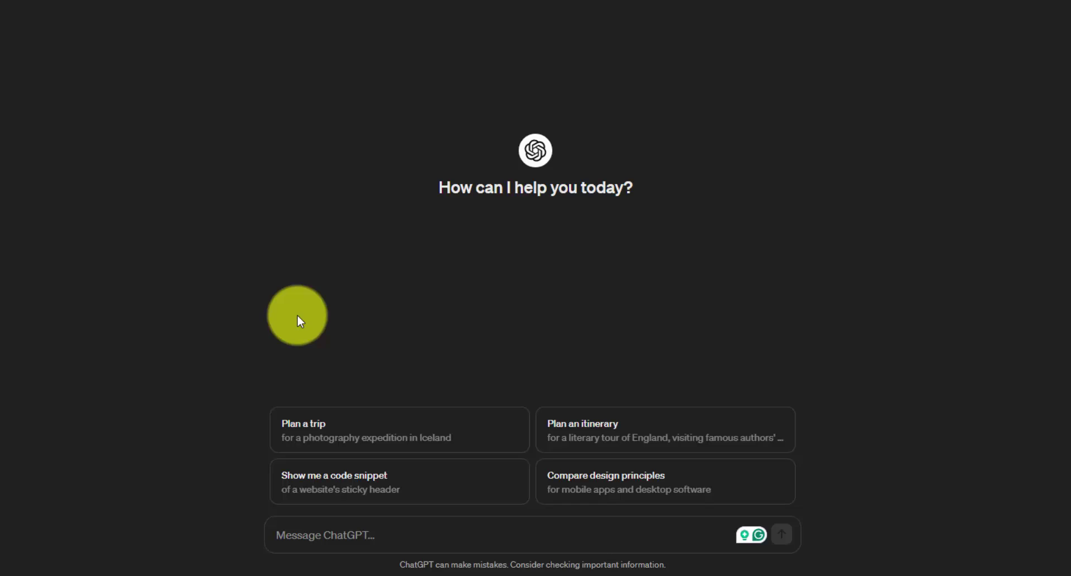
Step: Send ChatGPT the prompt "Outline the pages needed for a landscaping website." and look over the reply
{"action": "left_click", "coordinate": [371, 535]}
{"action": "type", "text": "Outline the pages needed for a landscaping website."}
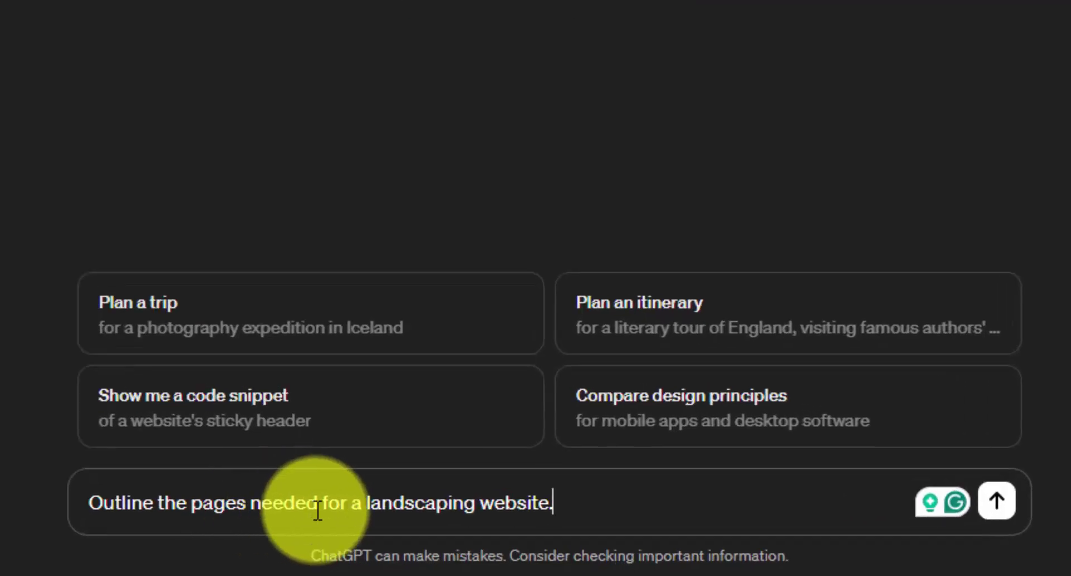
{"action": "key", "text": "Return"}
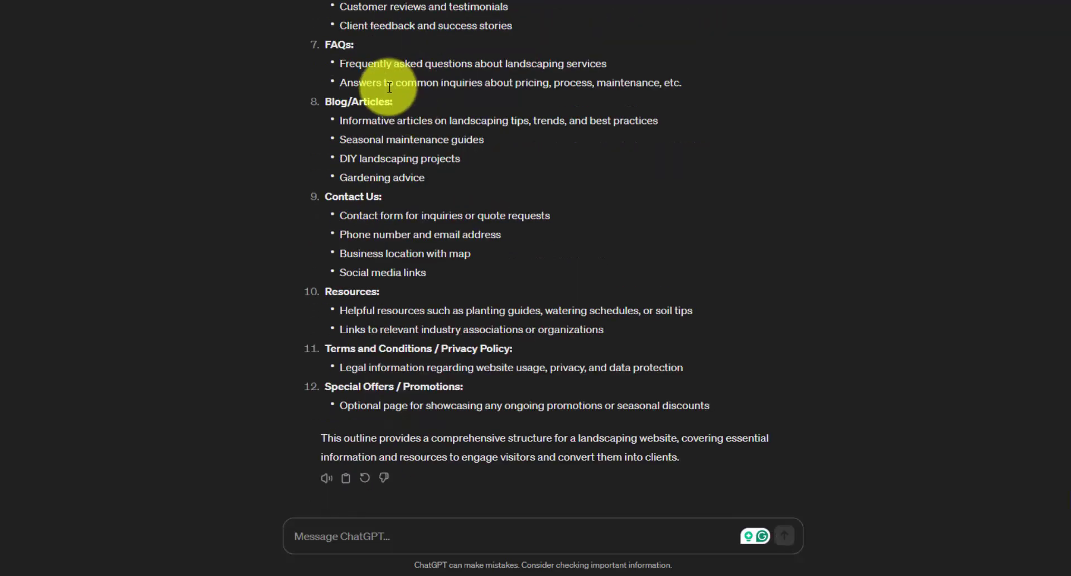
{"action": "scroll", "coordinate": [412, 145], "scroll_direction": "up", "scroll_amount": 5}
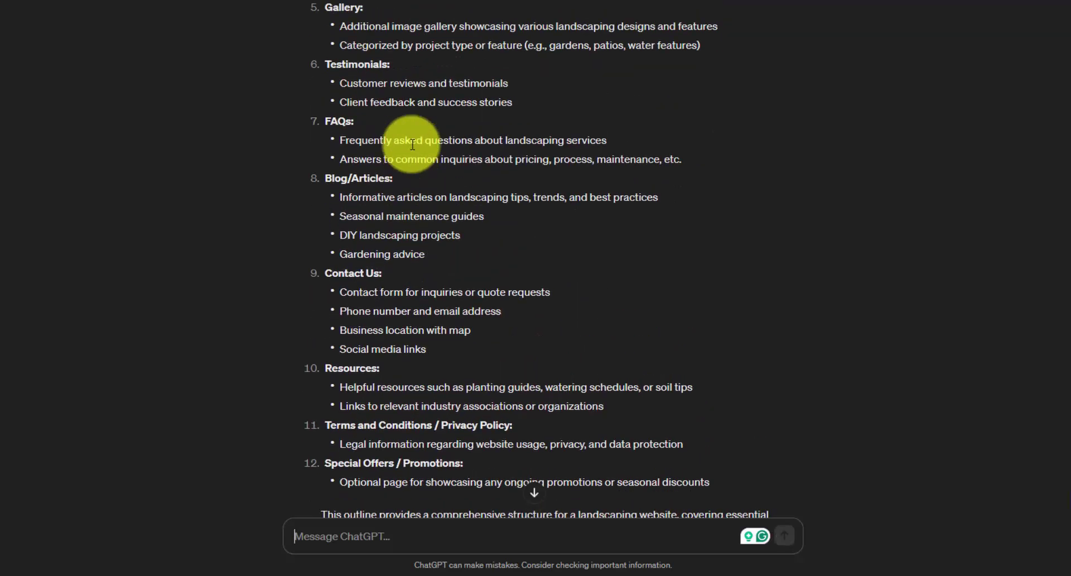
{"action": "scroll", "coordinate": [412, 144], "scroll_direction": "up", "scroll_amount": 5}
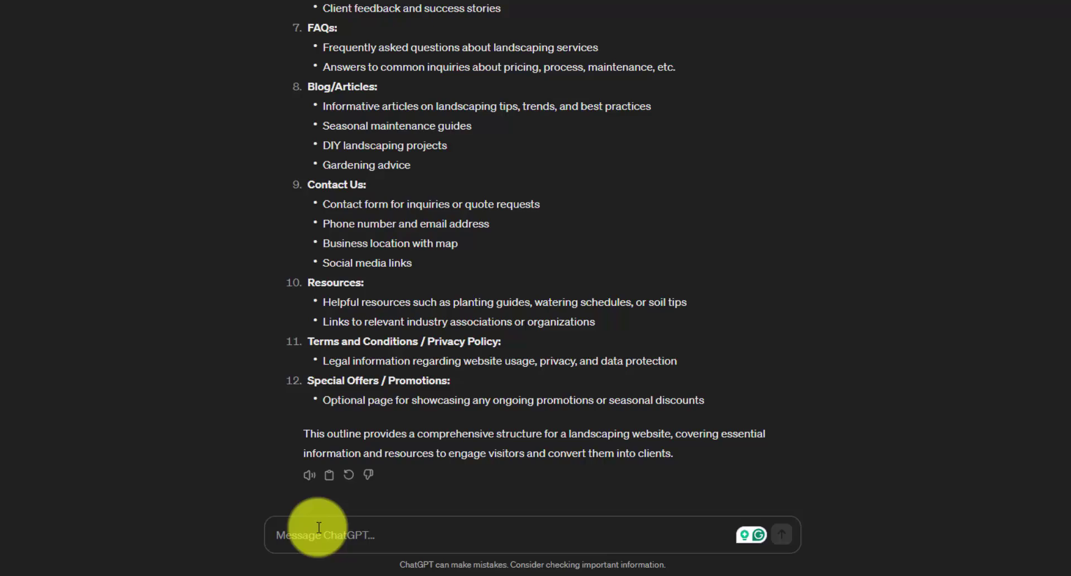
Step: Send the prompt "I'm deciding between two WordPress themes - Divi & Beaver Builder. Provide a comprehensive pros & cons list for each."
{"action": "left_click", "coordinate": [319, 527]}
{"action": "type", "text": "I'm deciding between two WordPress themes - Divi & Beaver Builder. Provide a comprehensive pros & cons list for each."}
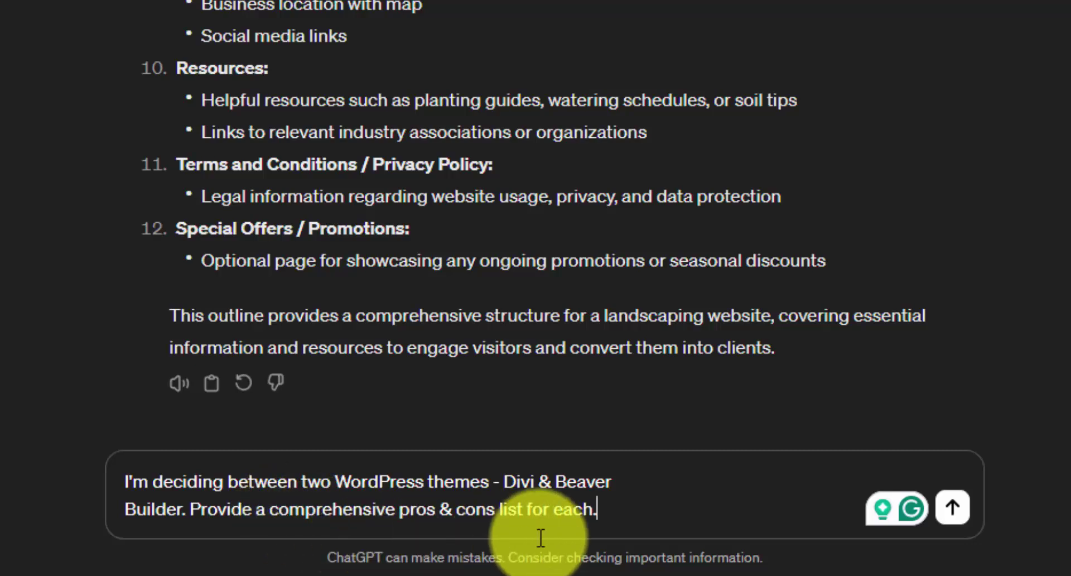
{"action": "left_click", "coordinate": [621, 514]}
{"action": "key", "text": "Up"}
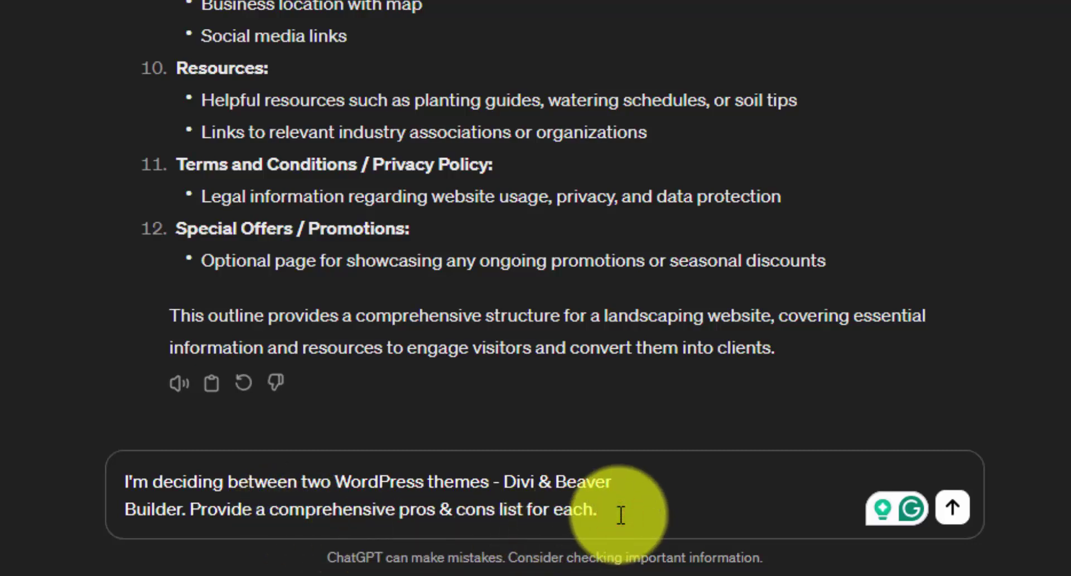
{"action": "key", "text": "Delete"}
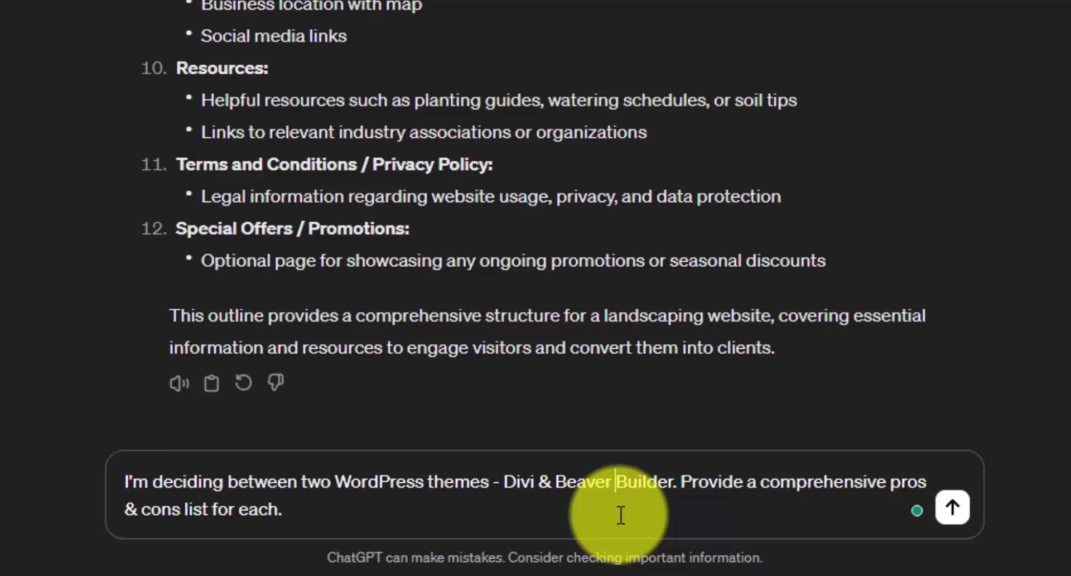
{"action": "left_click", "coordinate": [621, 514]}
{"action": "key", "text": "Return"}
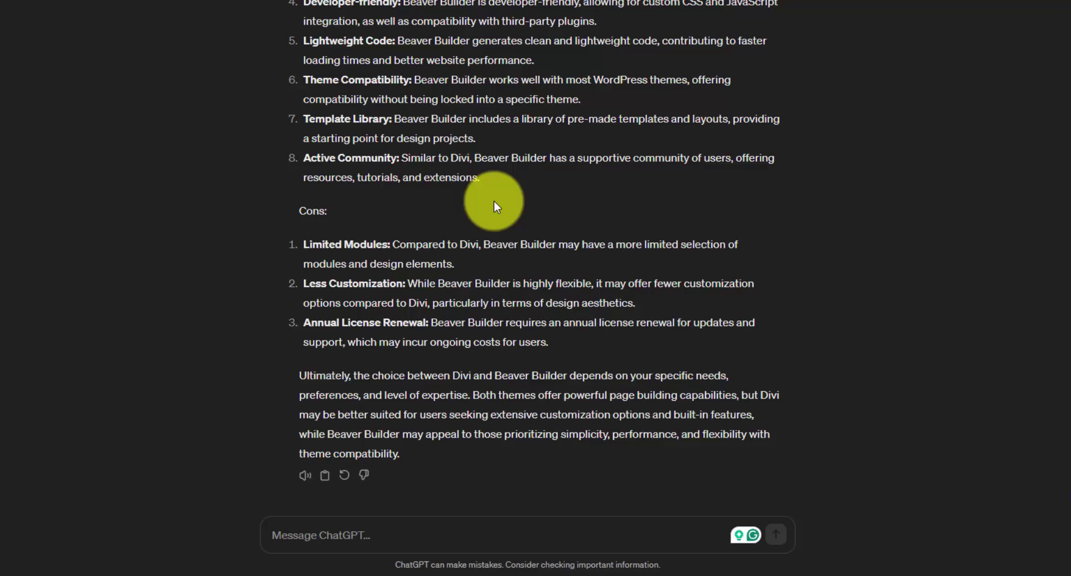
Step: Read through the Divi and Beaver Builder pros and cons, highlighting the "Lifetime License Option" and "Annual License Renewal" entries
{"action": "scroll", "coordinate": [552, 198], "scroll_direction": "up", "scroll_amount": 5}
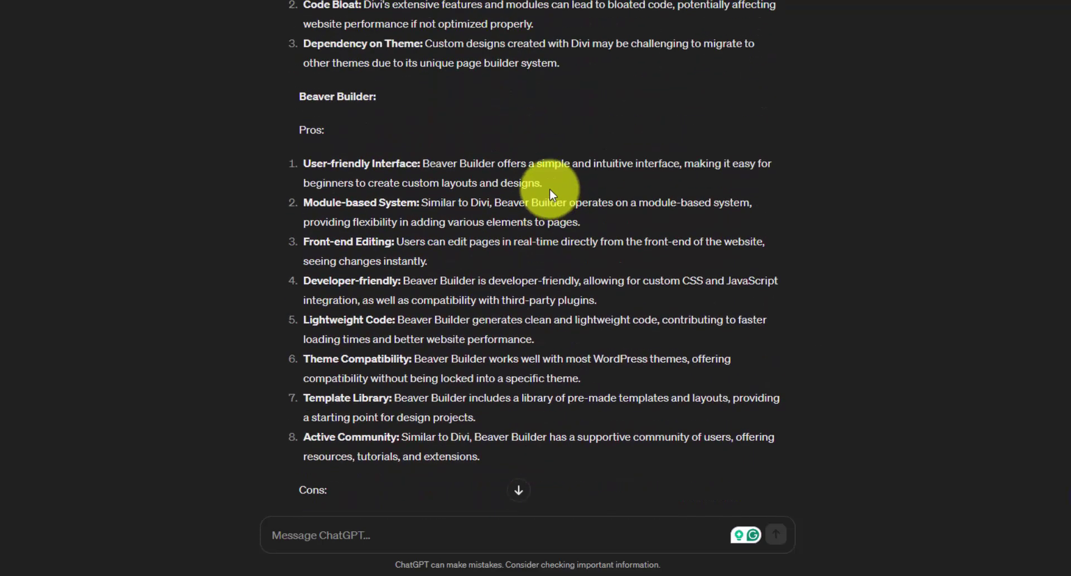
{"action": "scroll", "coordinate": [548, 187], "scroll_direction": "up", "scroll_amount": 7}
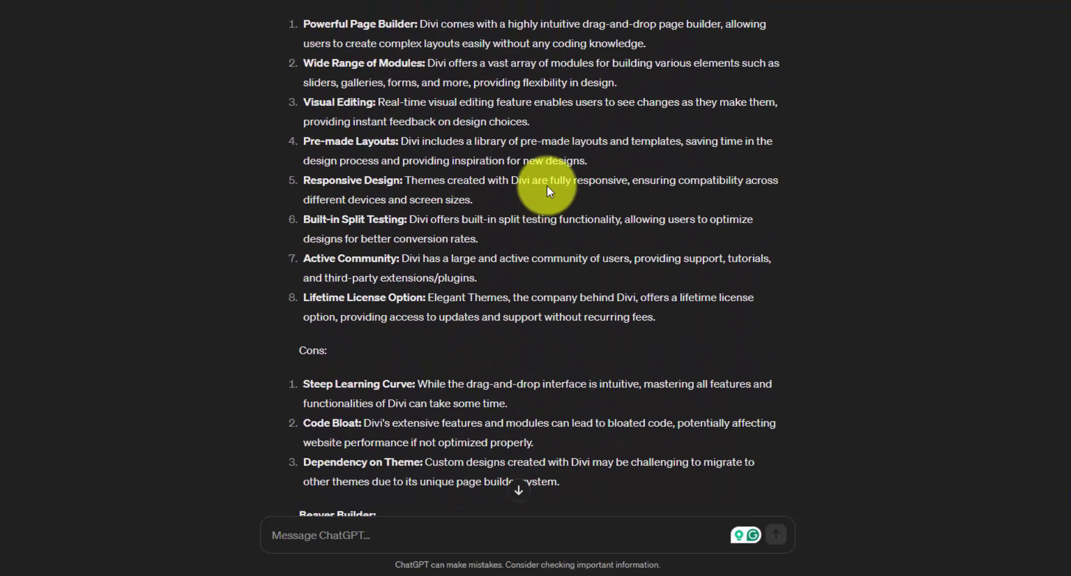
{"action": "scroll", "coordinate": [548, 187], "scroll_direction": "up", "scroll_amount": 5}
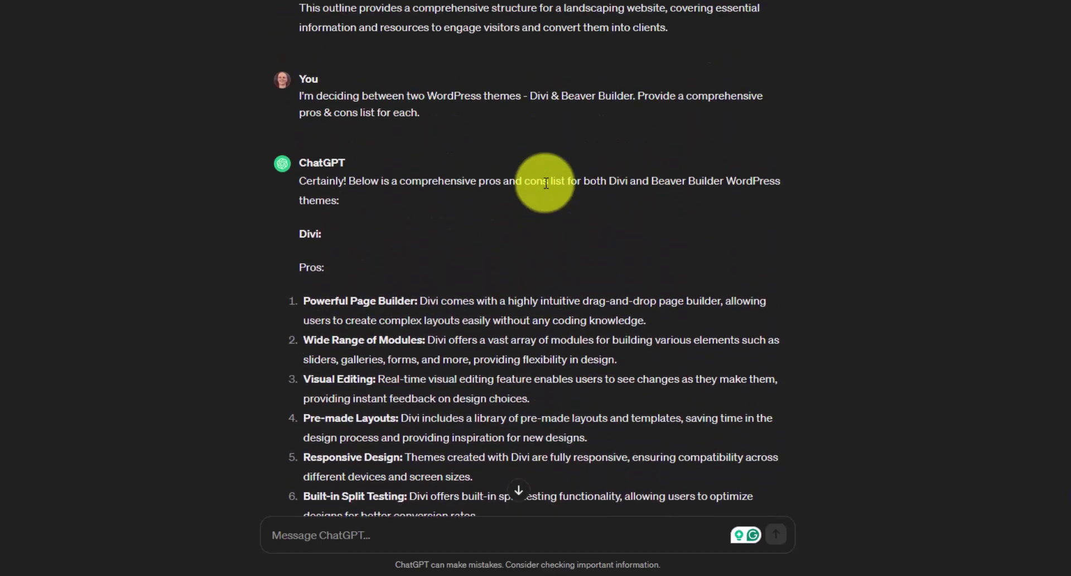
{"action": "scroll", "coordinate": [547, 183], "scroll_direction": "up", "scroll_amount": 3}
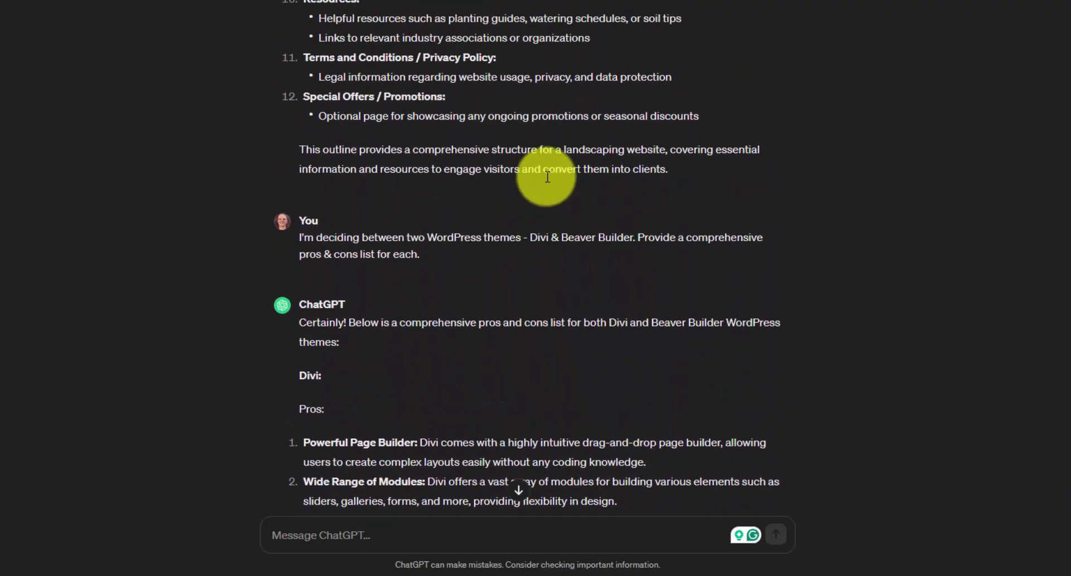
{"action": "scroll", "coordinate": [547, 176], "scroll_direction": "down", "scroll_amount": 5}
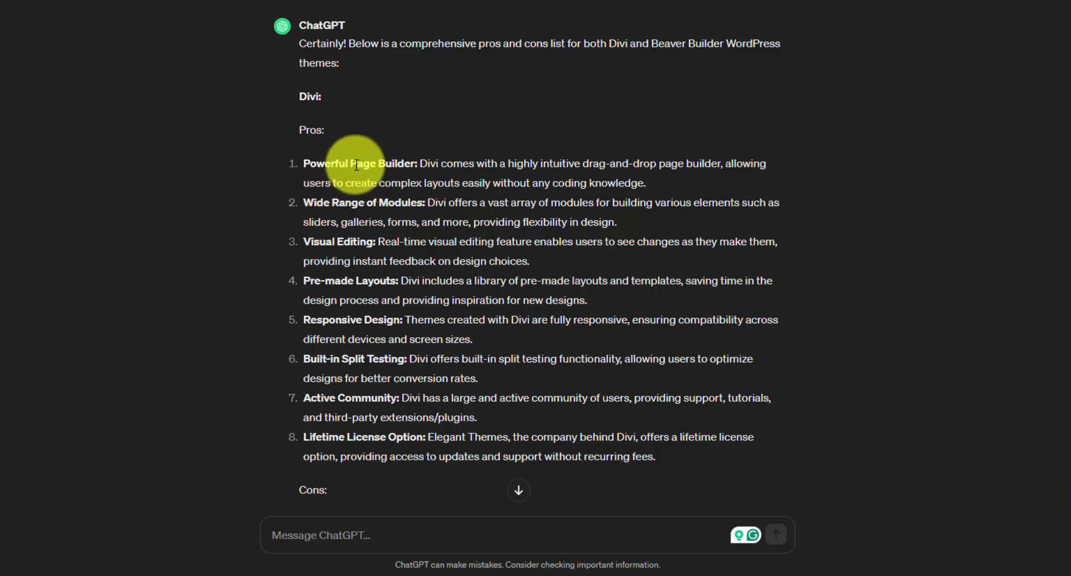
{"action": "scroll", "coordinate": [356, 165], "scroll_direction": "down", "scroll_amount": 5}
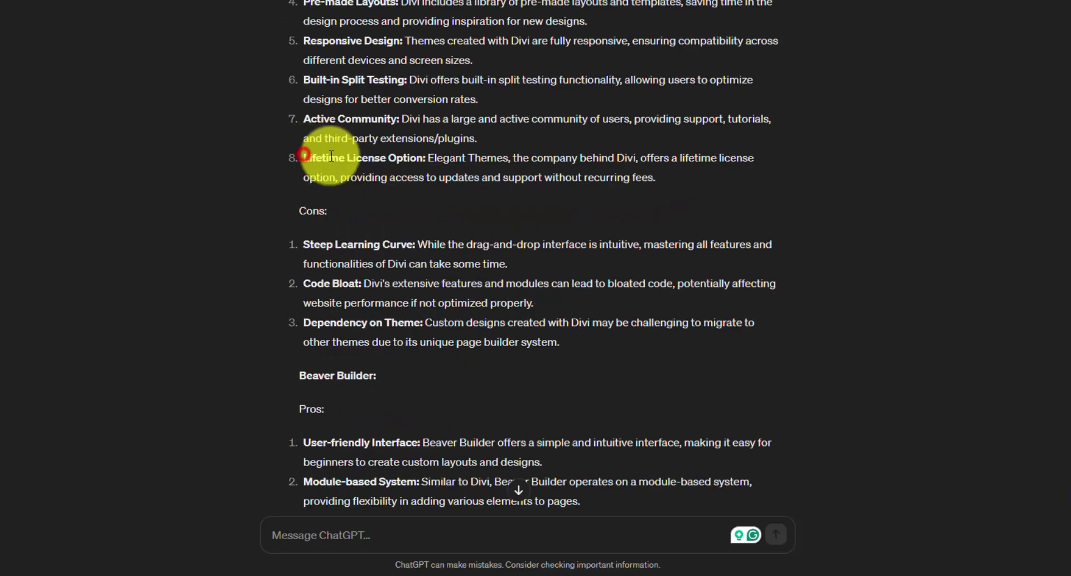
{"action": "left_click_drag", "start_coordinate": [304, 158], "coordinate": [427, 165]}
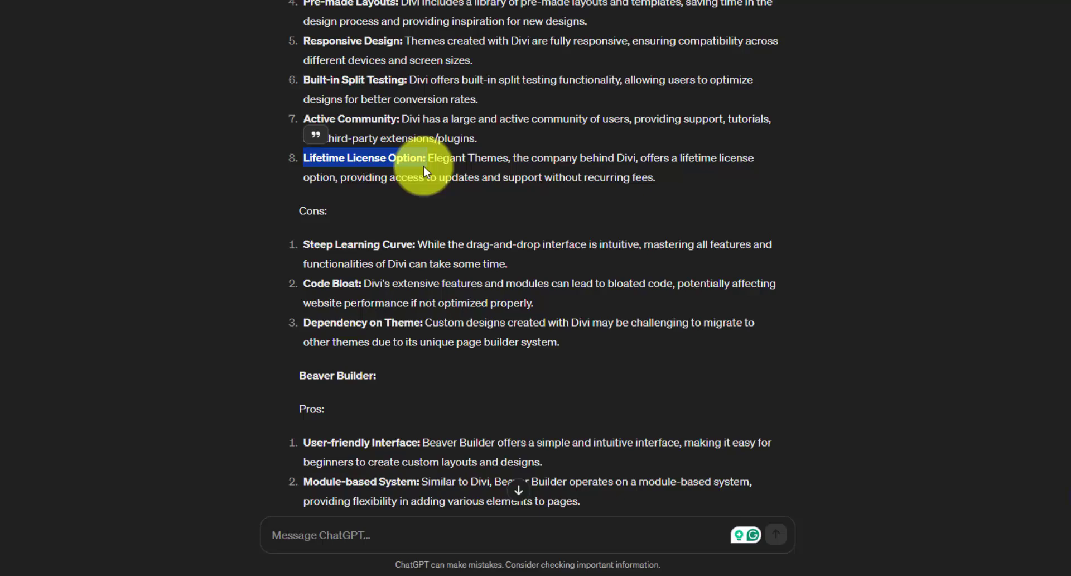
{"action": "scroll", "coordinate": [423, 166], "scroll_direction": "down", "scroll_amount": 5}
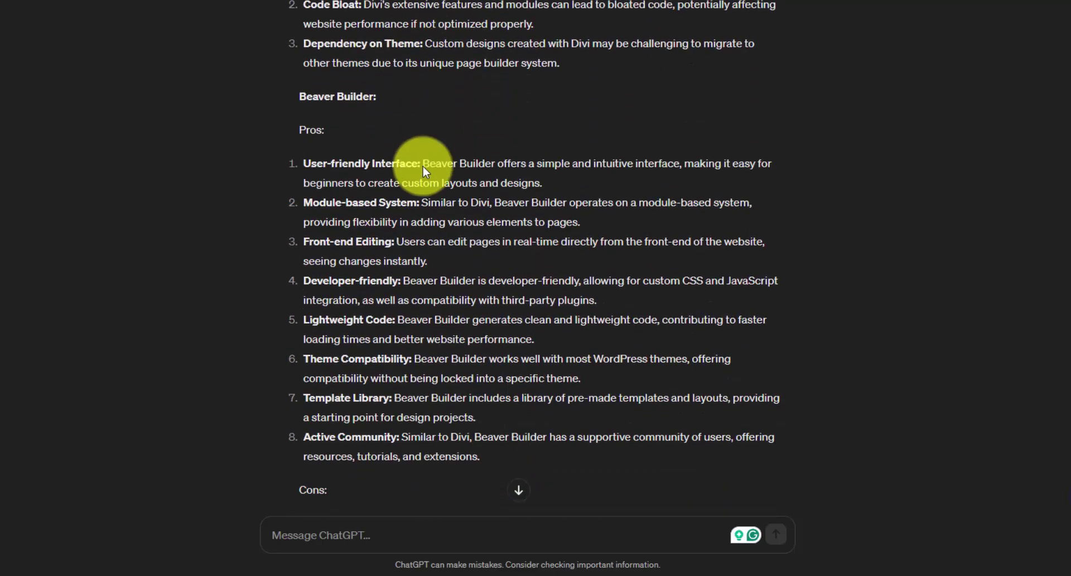
{"action": "scroll", "coordinate": [410, 198], "scroll_direction": "down", "scroll_amount": 5}
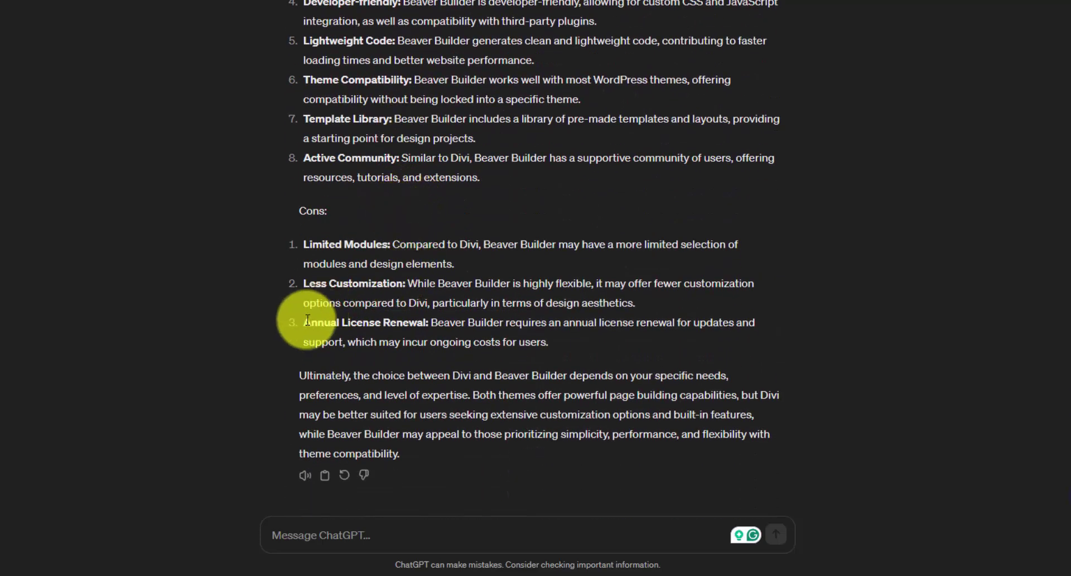
{"action": "left_click_drag", "start_coordinate": [302, 321], "coordinate": [427, 323]}
{"action": "left_click", "coordinate": [426, 323]}
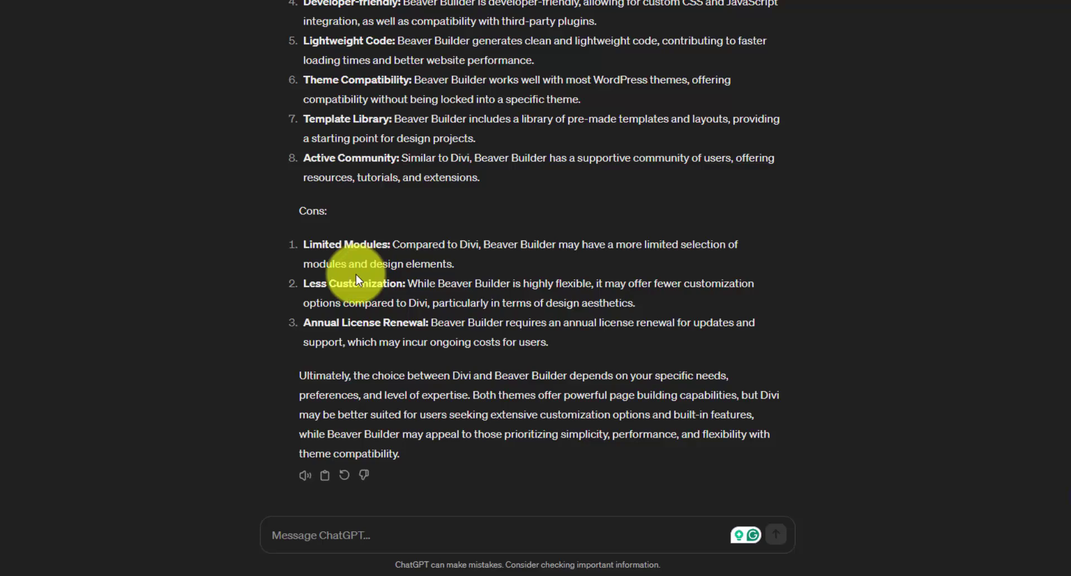
Step: Go back over the theme comparison from Beaver Builder's pros up to the start of the Divi section
{"action": "scroll", "coordinate": [356, 274], "scroll_direction": "up", "scroll_amount": 9}
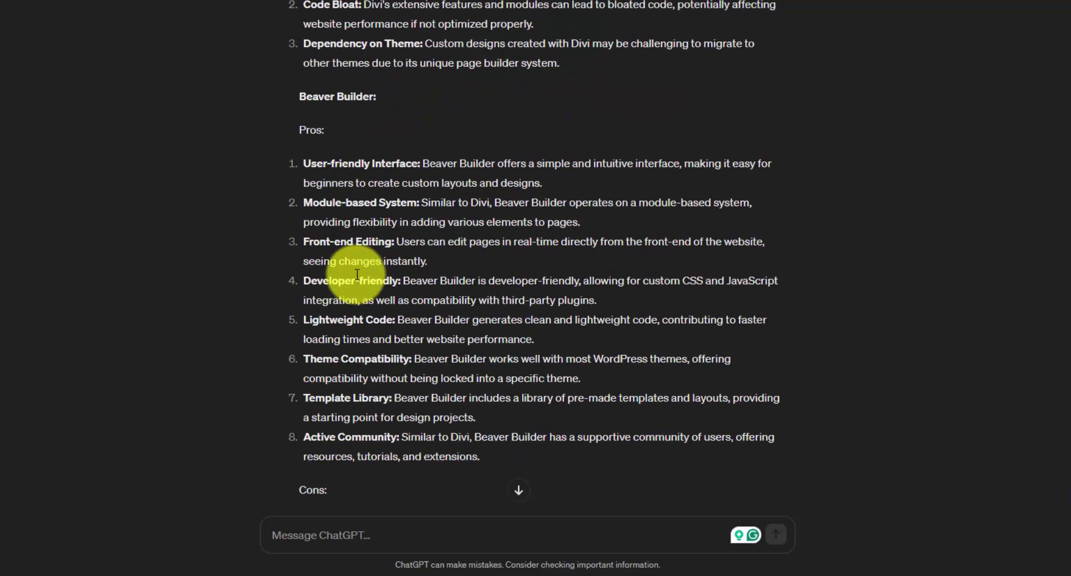
{"action": "scroll", "coordinate": [357, 273], "scroll_direction": "up", "scroll_amount": 6}
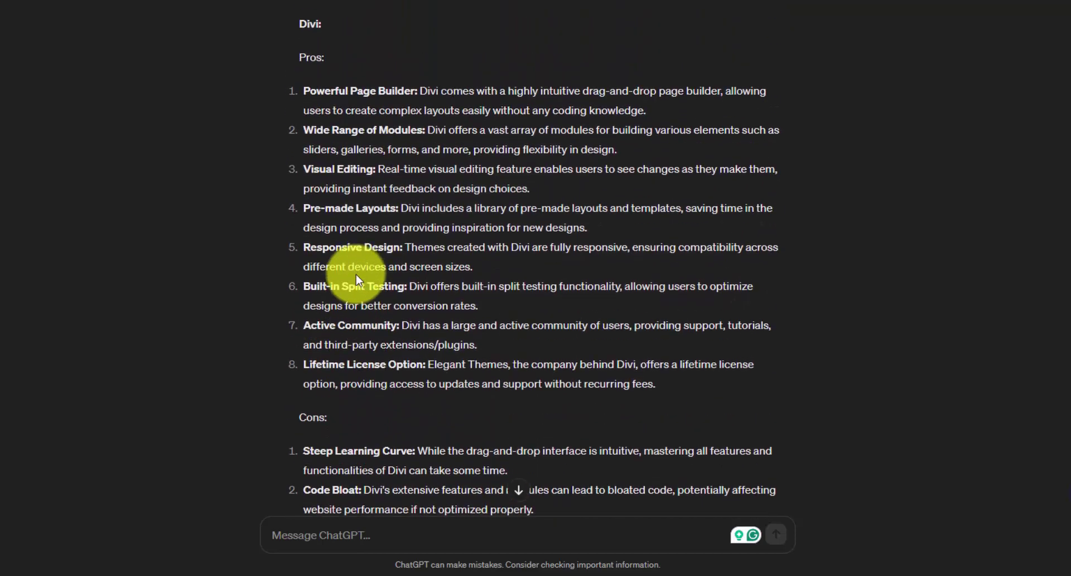
{"action": "scroll", "coordinate": [376, 289], "scroll_direction": "up", "scroll_amount": 1}
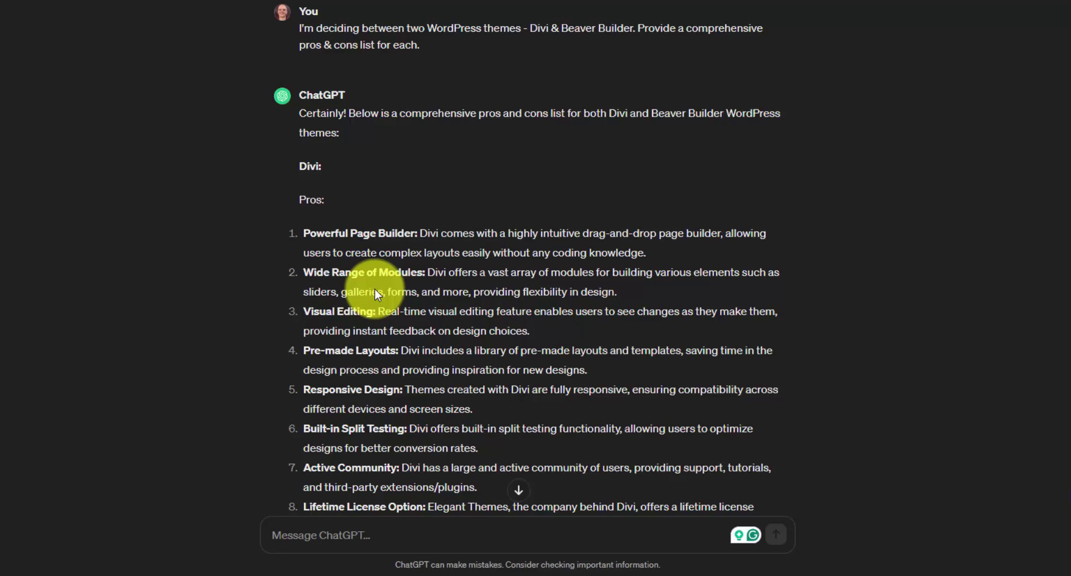
{"action": "scroll", "coordinate": [378, 287], "scroll_direction": "up", "scroll_amount": 2}
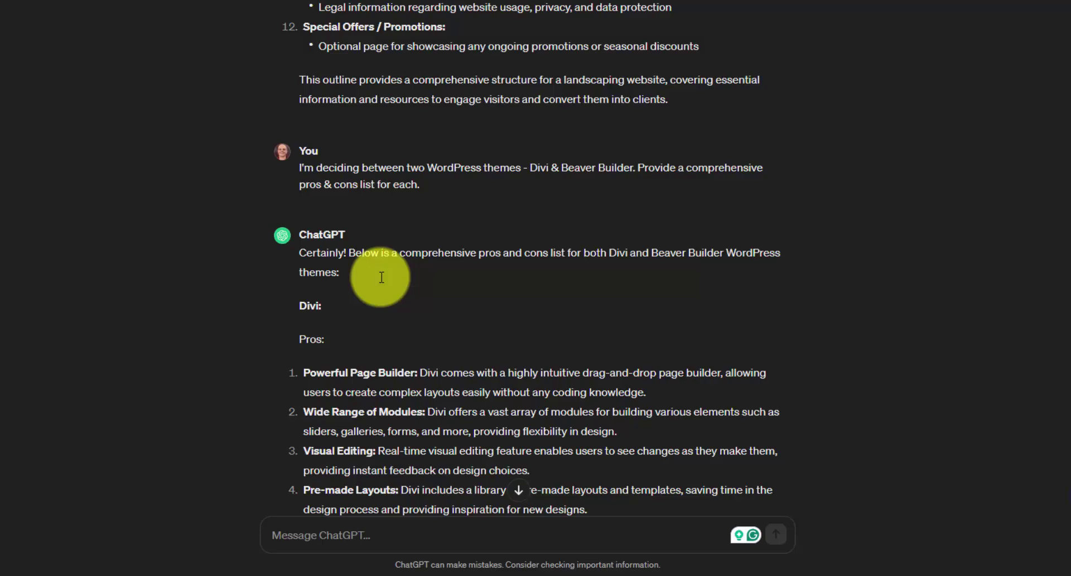
{"action": "scroll", "coordinate": [381, 277], "scroll_direction": "down", "scroll_amount": 3}
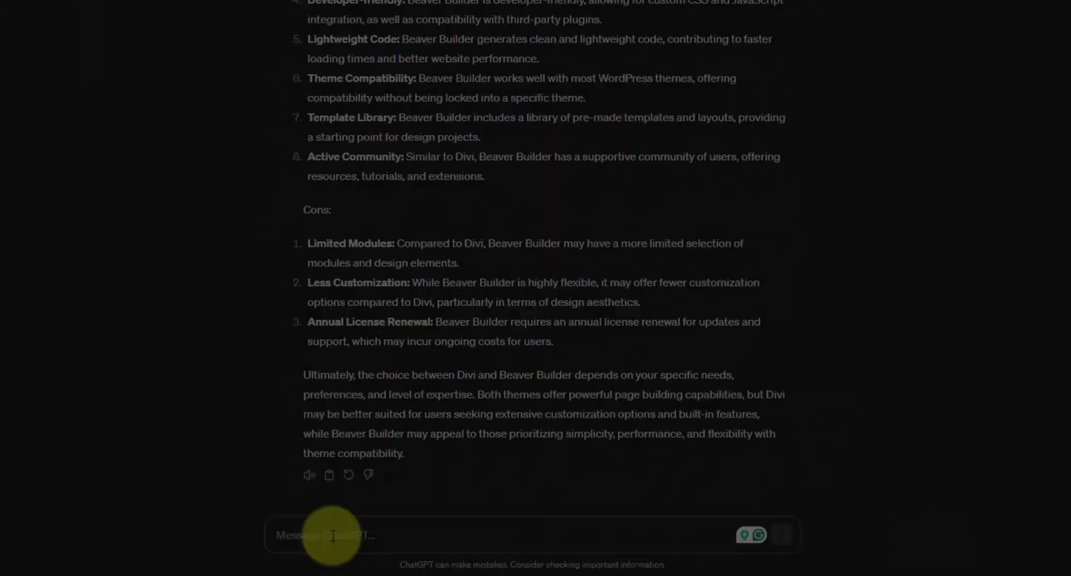
Step: Send the prompt "Create a WordPress shortcode that lets me insert a Google Map with latitude and longitude as the input values."
{"action": "left_click", "coordinate": [333, 535]}
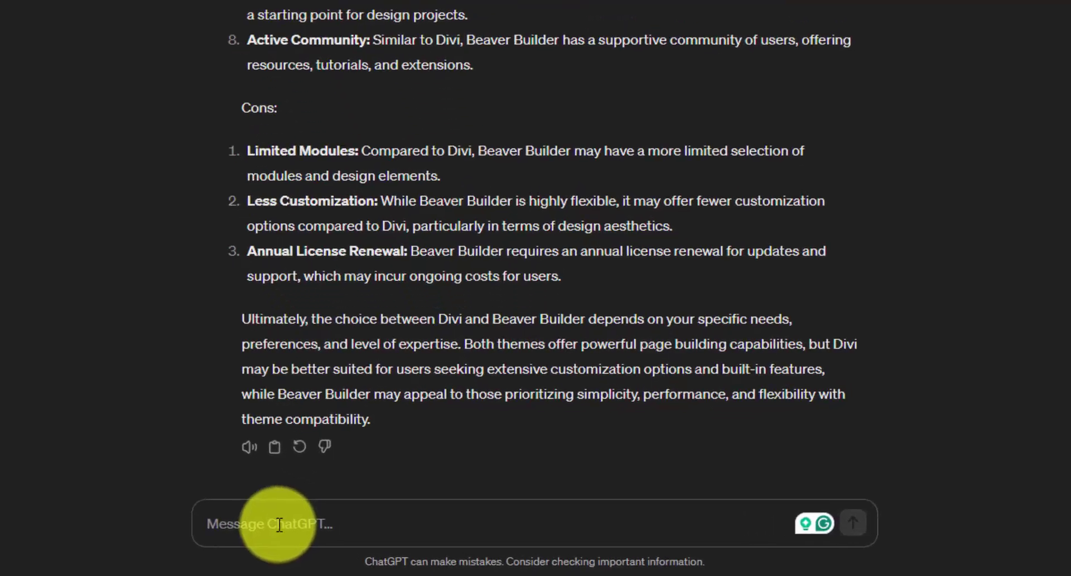
{"action": "type", "text": "Create a WordPress shortcode that lets me insert a Google Map with latitude and longitude as the input values."}
{"action": "mouse_move", "coordinate": [455, 541]}
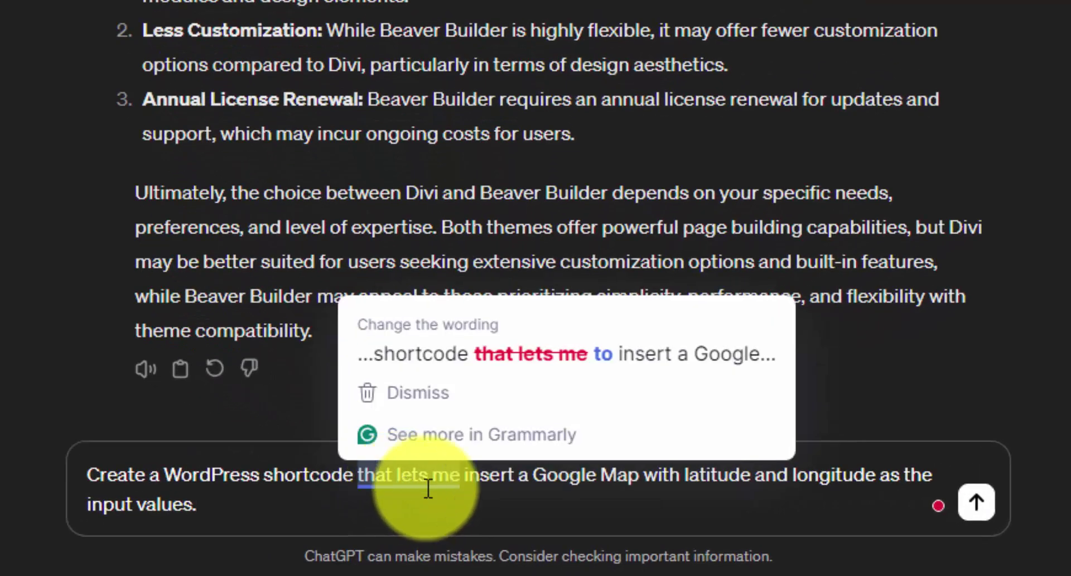
{"action": "left_click", "coordinate": [499, 477]}
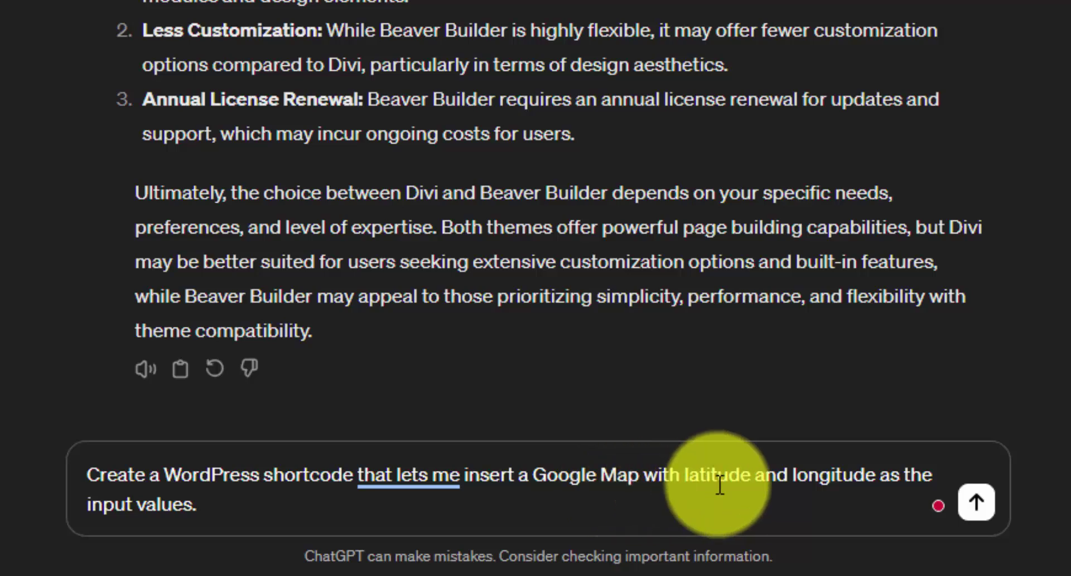
{"action": "key", "text": "Return"}
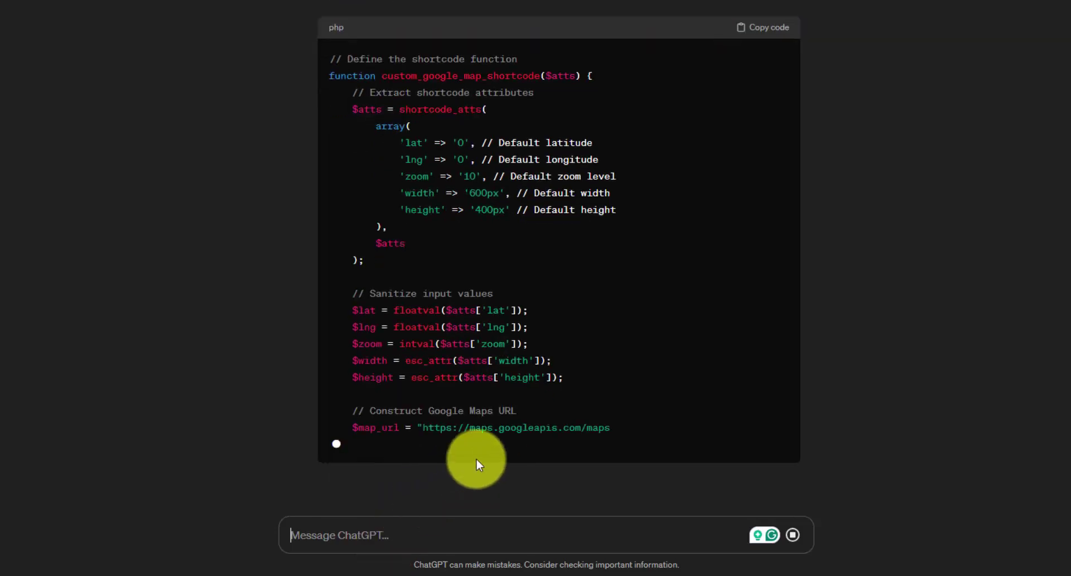
Step: Examine the generated PHP shortcode code, including the function name, default attributes, map URL construction and shortcode registration
{"action": "scroll", "coordinate": [508, 422], "scroll_direction": "up", "scroll_amount": 4}
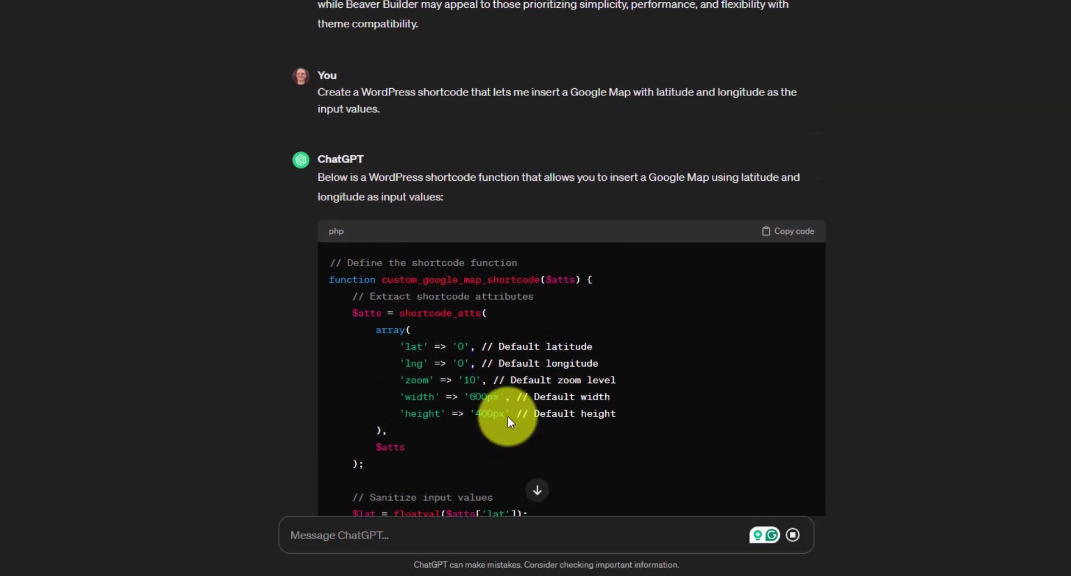
{"action": "scroll", "coordinate": [507, 417], "scroll_direction": "down", "scroll_amount": 1}
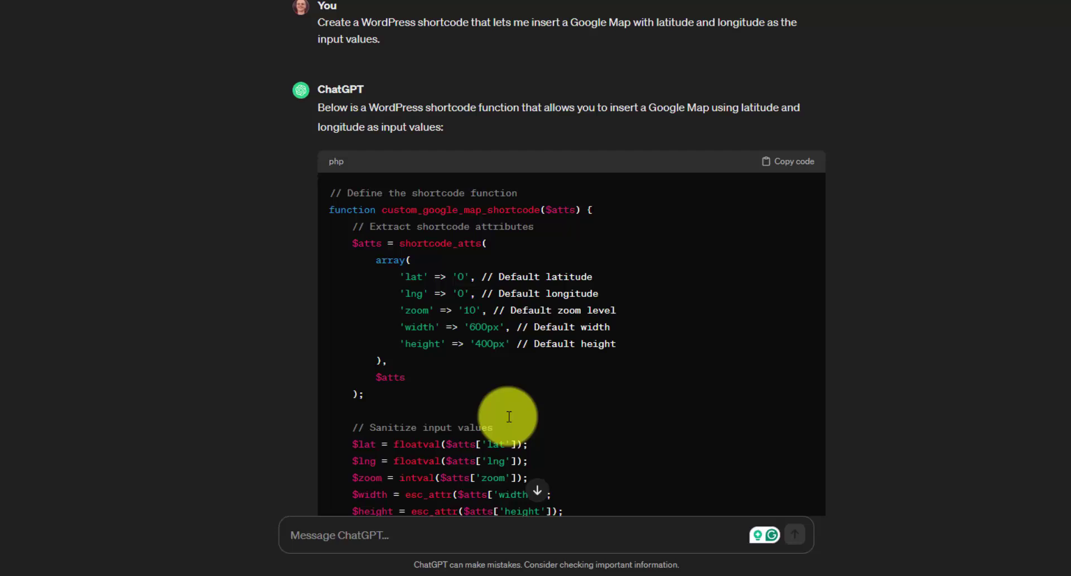
{"action": "scroll", "coordinate": [508, 416], "scroll_direction": "down", "scroll_amount": 1}
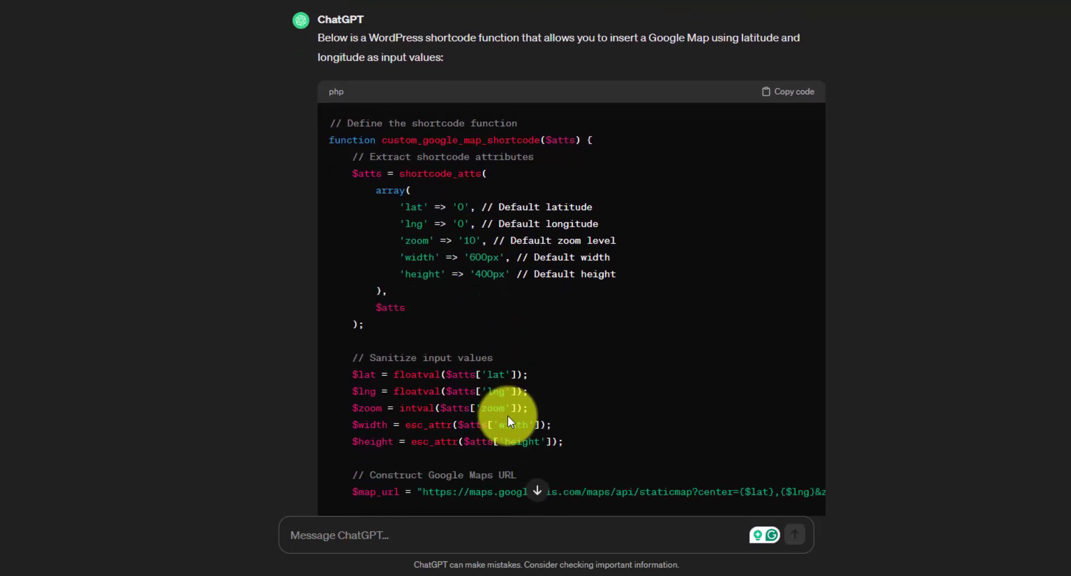
{"action": "scroll", "coordinate": [508, 416], "scroll_direction": "down", "scroll_amount": 1}
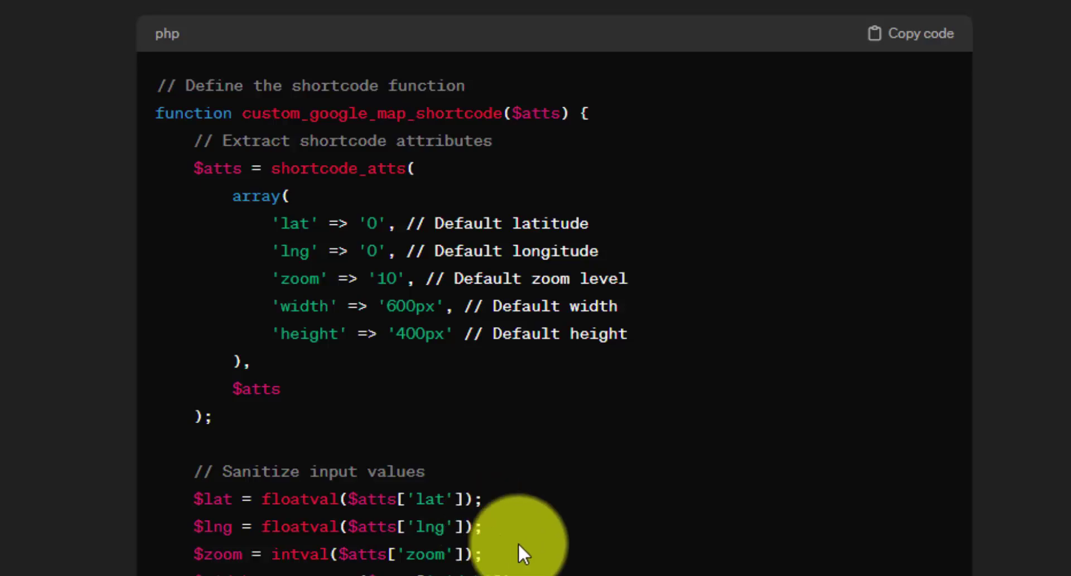
{"action": "left_click_drag", "start_coordinate": [242, 113], "coordinate": [541, 107]}
{"action": "left_click", "coordinate": [662, 107]}
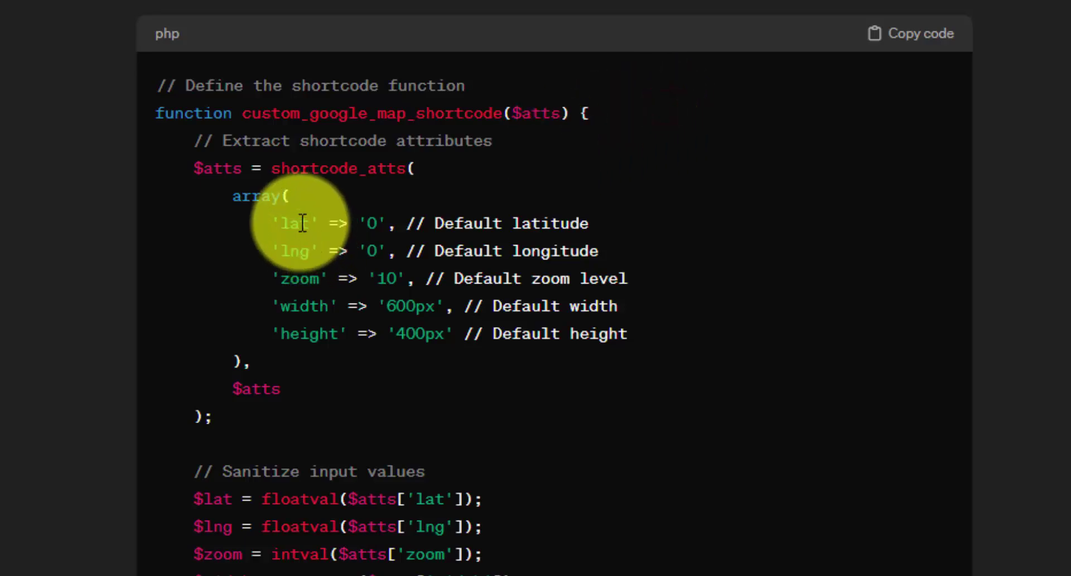
{"action": "left_click_drag", "start_coordinate": [299, 221], "coordinate": [295, 247]}
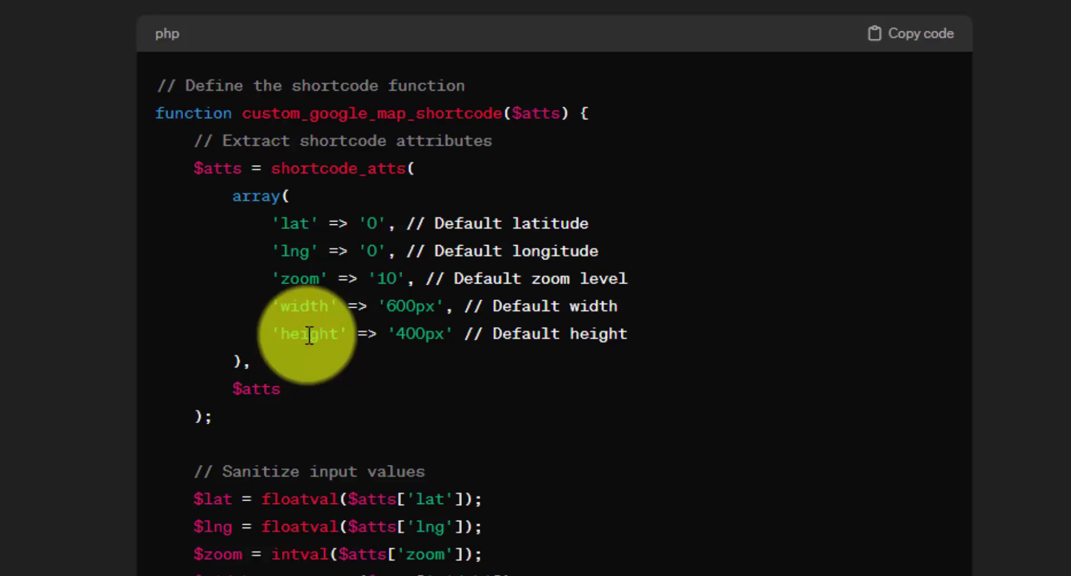
{"action": "scroll", "coordinate": [309, 335], "scroll_direction": "down", "scroll_amount": 4}
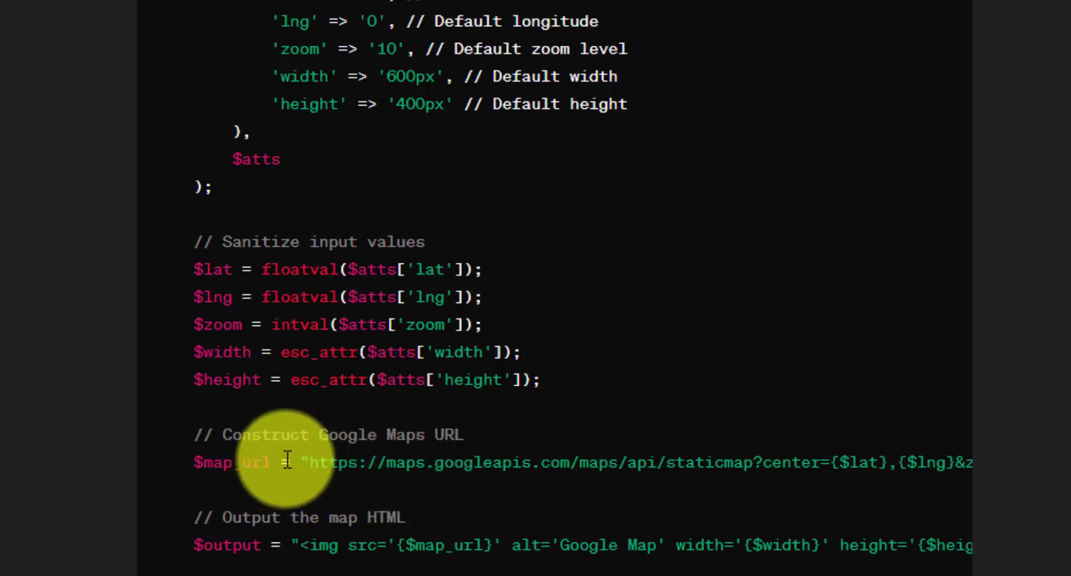
{"action": "scroll", "coordinate": [287, 459], "scroll_direction": "down", "scroll_amount": 6}
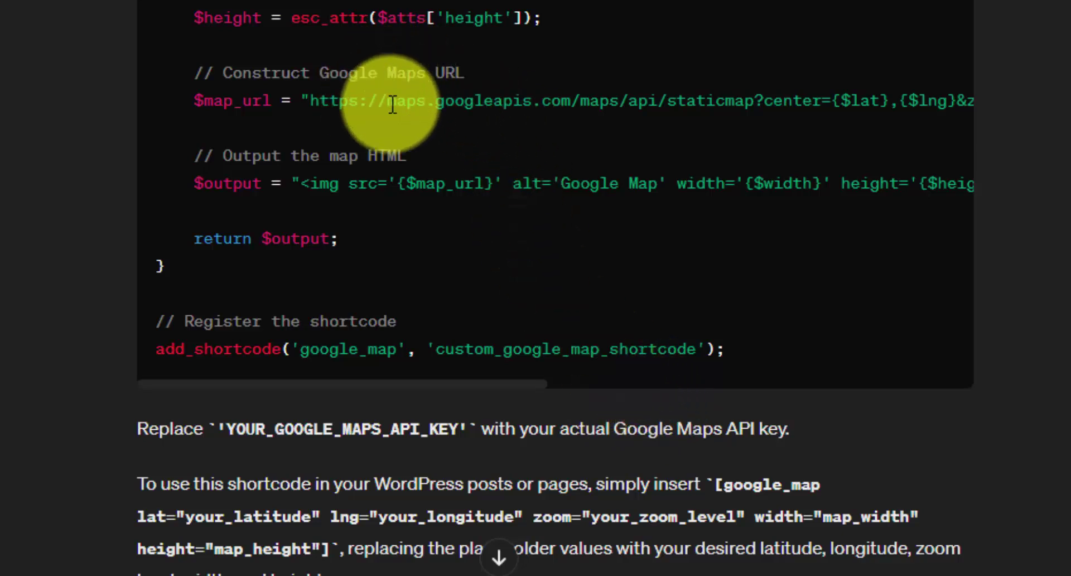
Step: Examine the shortcode's map URL, the google_map name in the add_shortcode registration, and the usage instructions under the code
{"action": "double_click", "coordinate": [462, 89]}
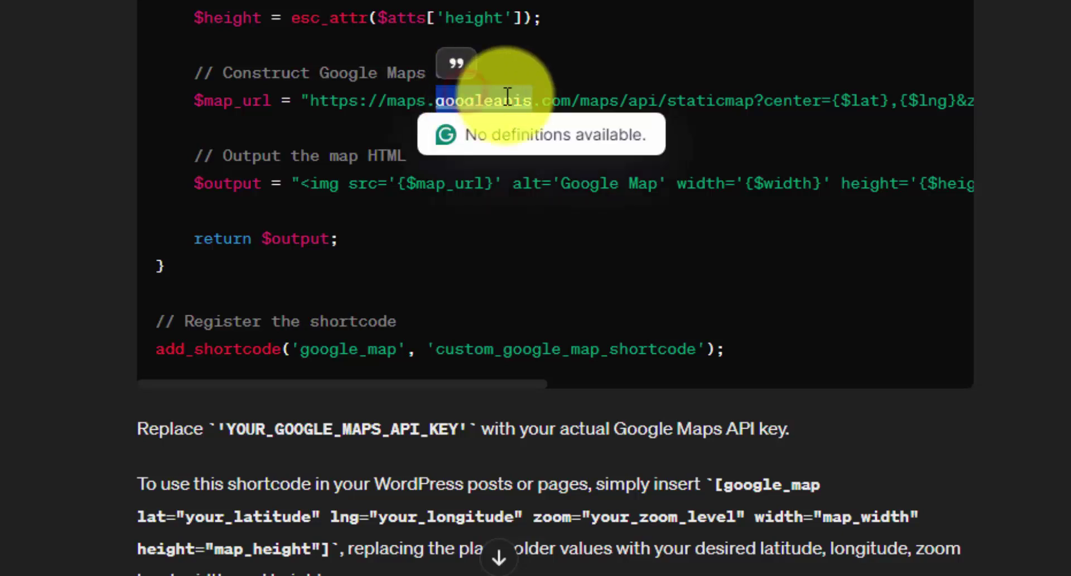
{"action": "left_click", "coordinate": [334, 351]}
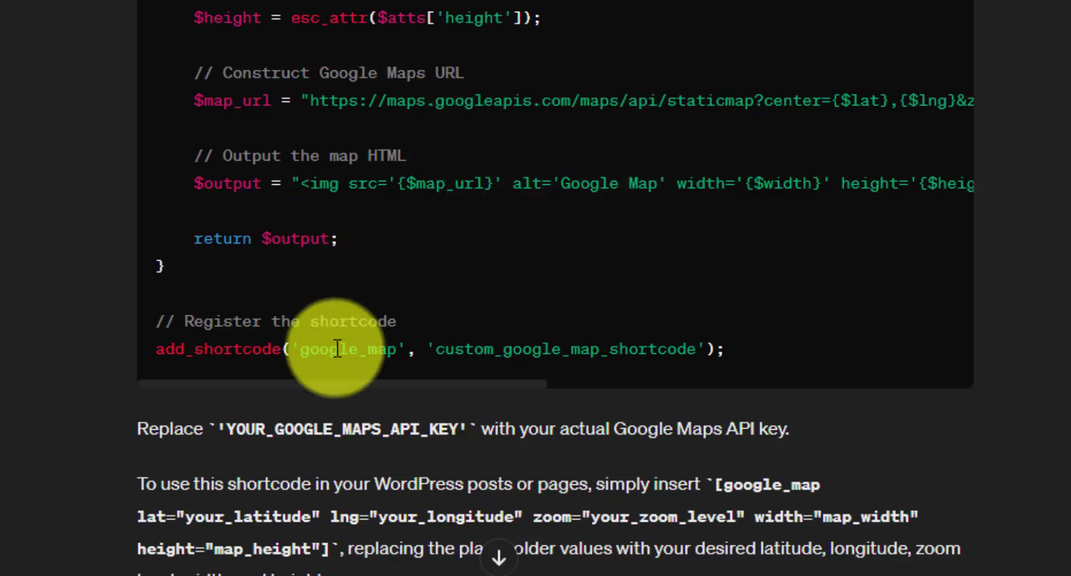
{"action": "double_click", "coordinate": [249, 351]}
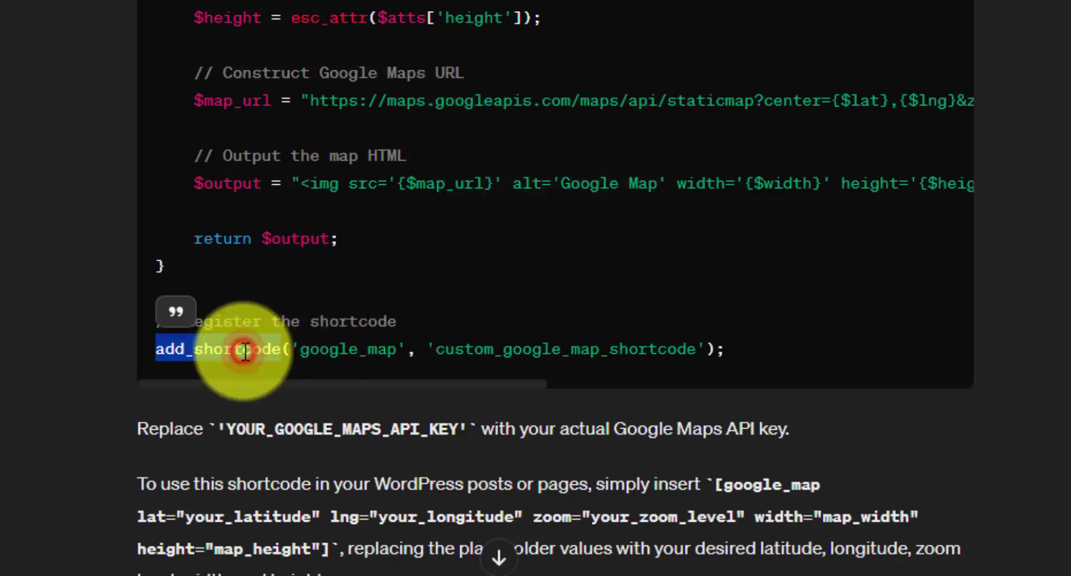
{"action": "double_click", "coordinate": [376, 351]}
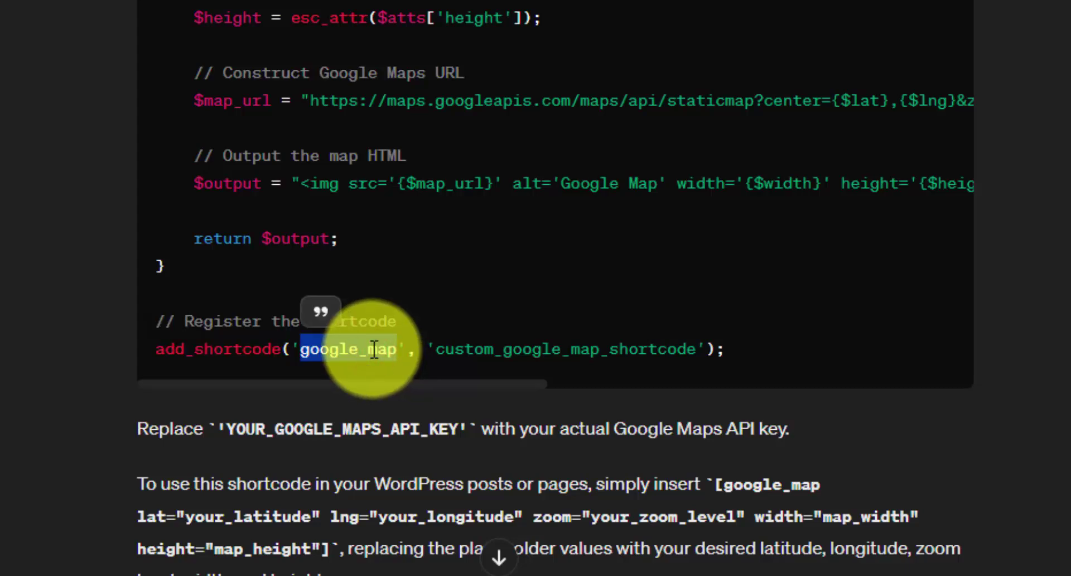
{"action": "scroll", "coordinate": [373, 349], "scroll_direction": "down", "scroll_amount": 4}
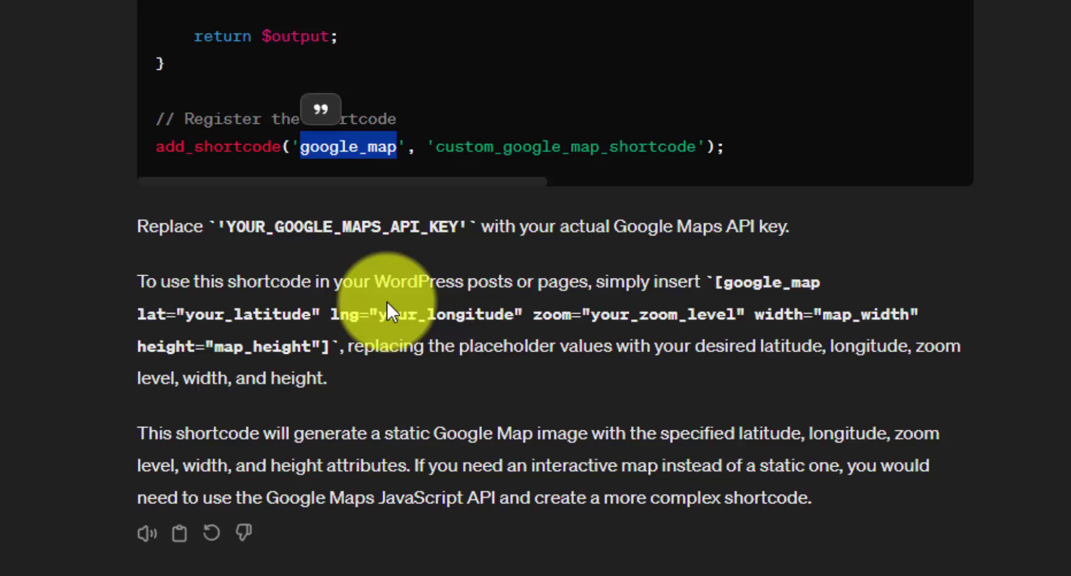
{"action": "scroll", "coordinate": [414, 268], "scroll_direction": "up", "scroll_amount": 4}
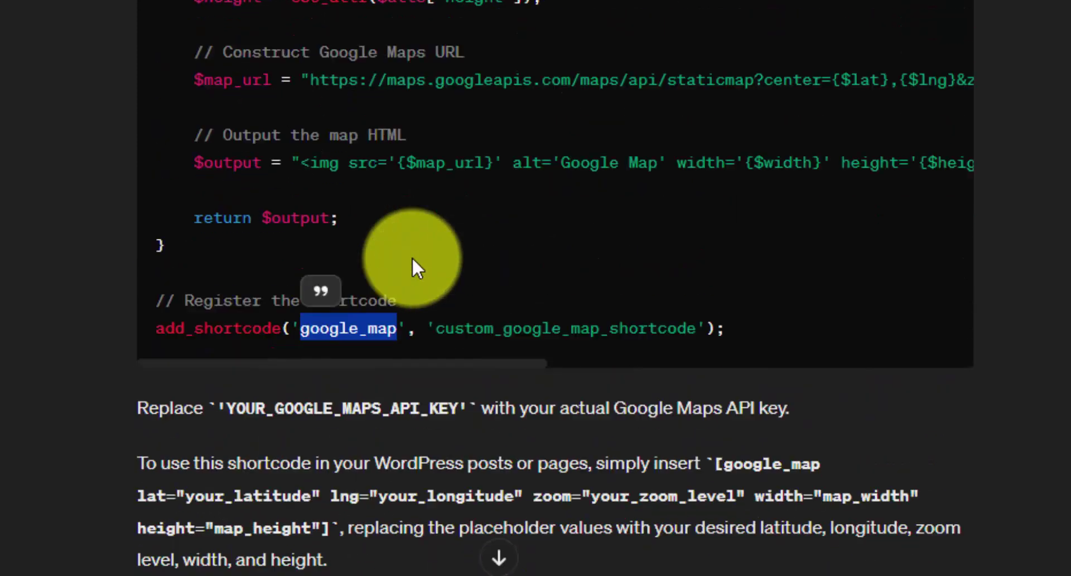
{"action": "scroll", "coordinate": [415, 268], "scroll_direction": "down", "scroll_amount": 4}
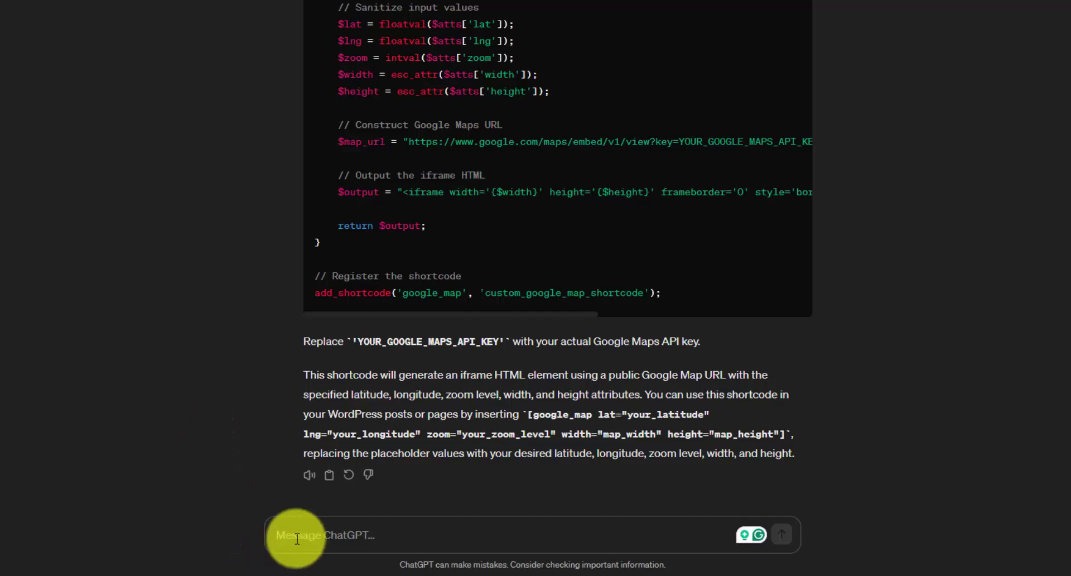
Step: Send a prompt asking for expert service business marketing and lead generation advice for a struggling roofing business owner
{"action": "type", "text": "Act as an expert in service business marketing and lead generation. Provide targeted and actionable advice to a roofing business owner who is struggling with generating leads and marketing their services effectively. Your advice should include proven techniques for attracting customers, promoting services, and converting prospects into paying customers."}
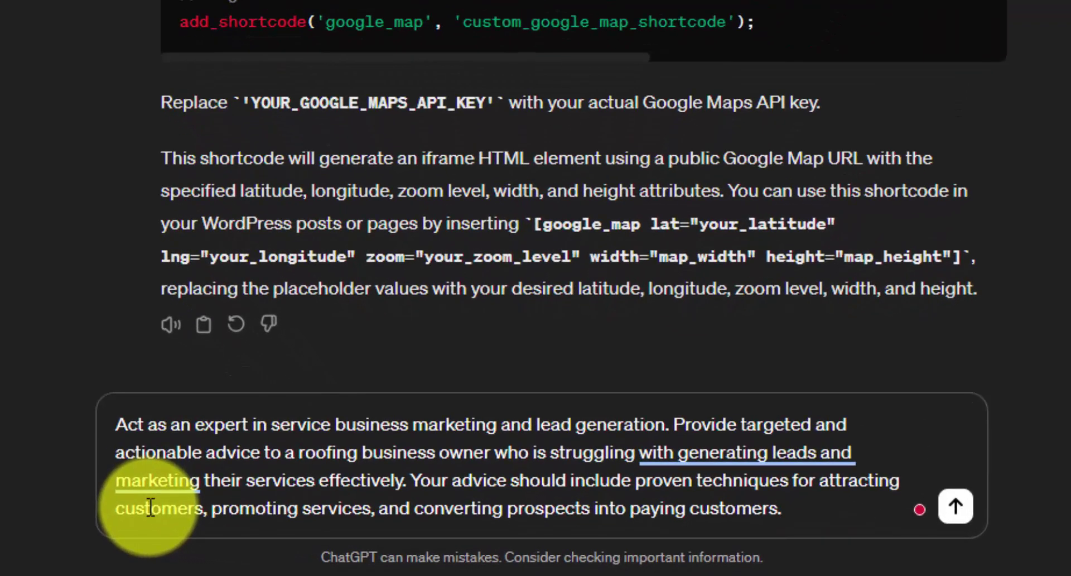
{"action": "left_click", "coordinate": [116, 421]}
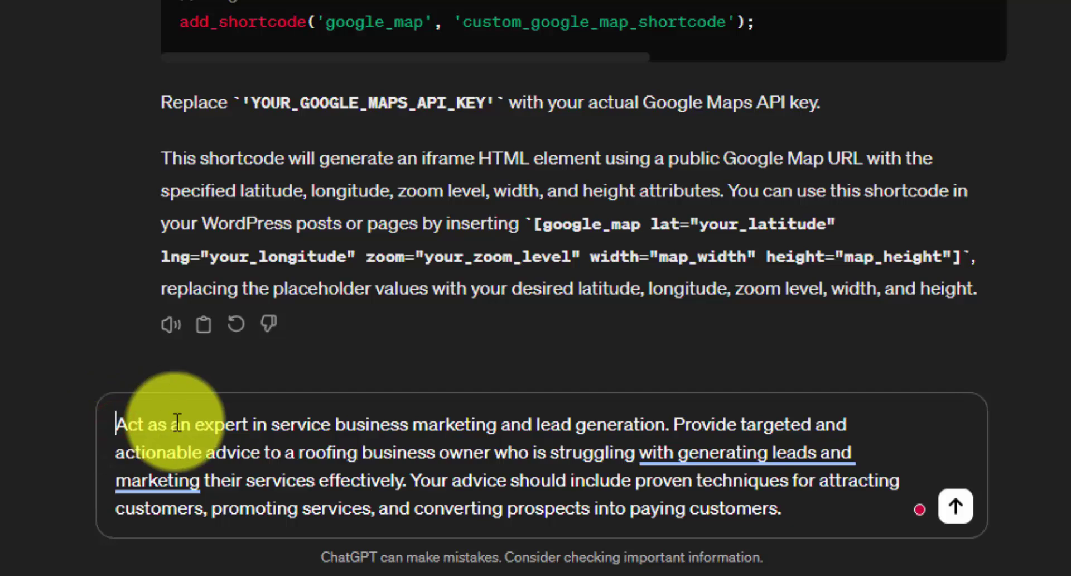
{"action": "key", "text": "Down"}
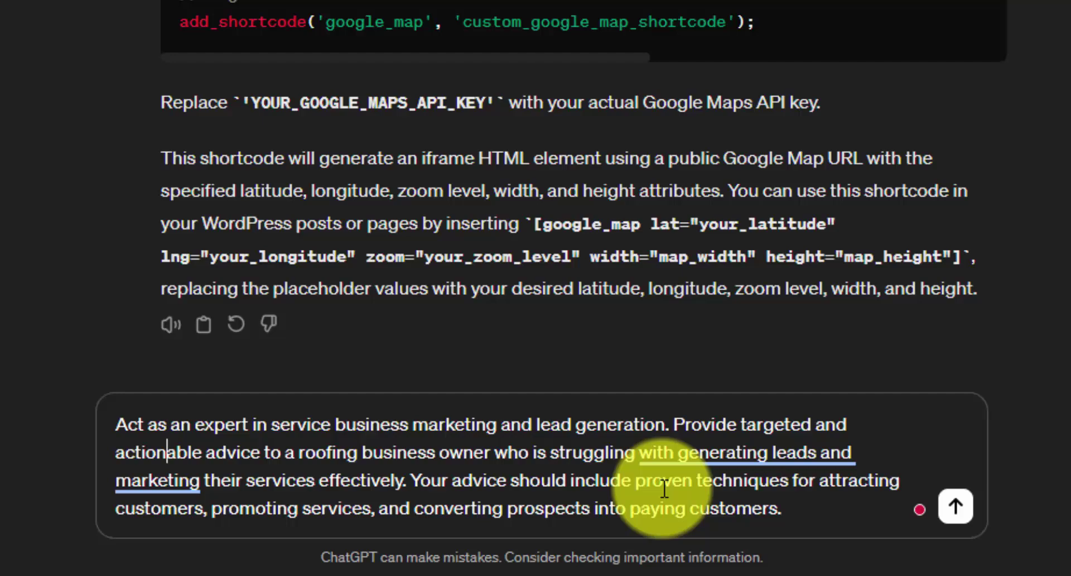
{"action": "left_click", "coordinate": [788, 512]}
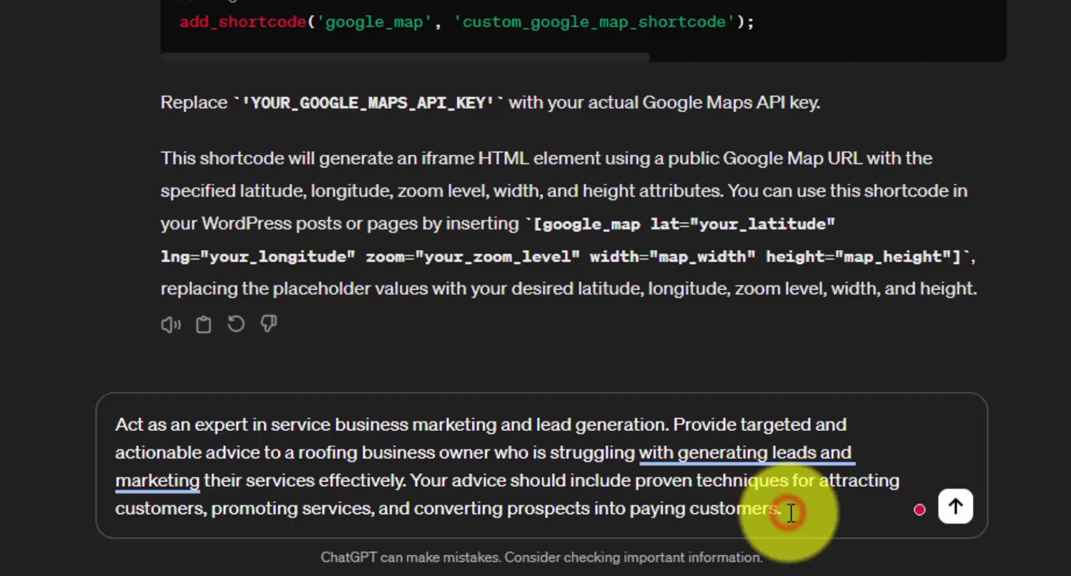
{"action": "key", "text": "Return"}
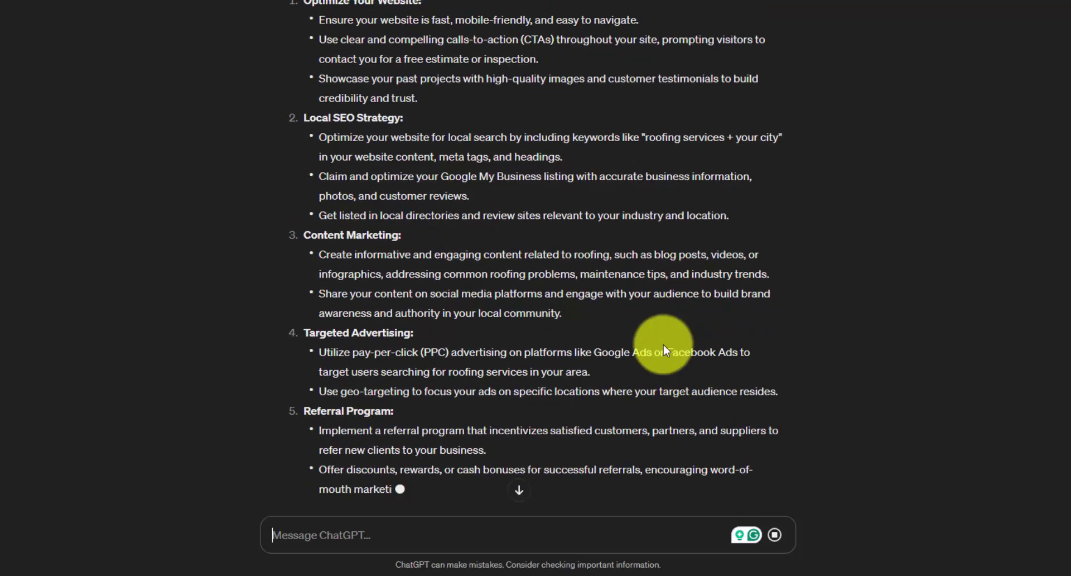
Step: Read through the roofing marketing advice from "Optimize Your Website" to "Track and Analyze Results"
{"action": "scroll", "coordinate": [664, 344], "scroll_direction": "up", "scroll_amount": 2}
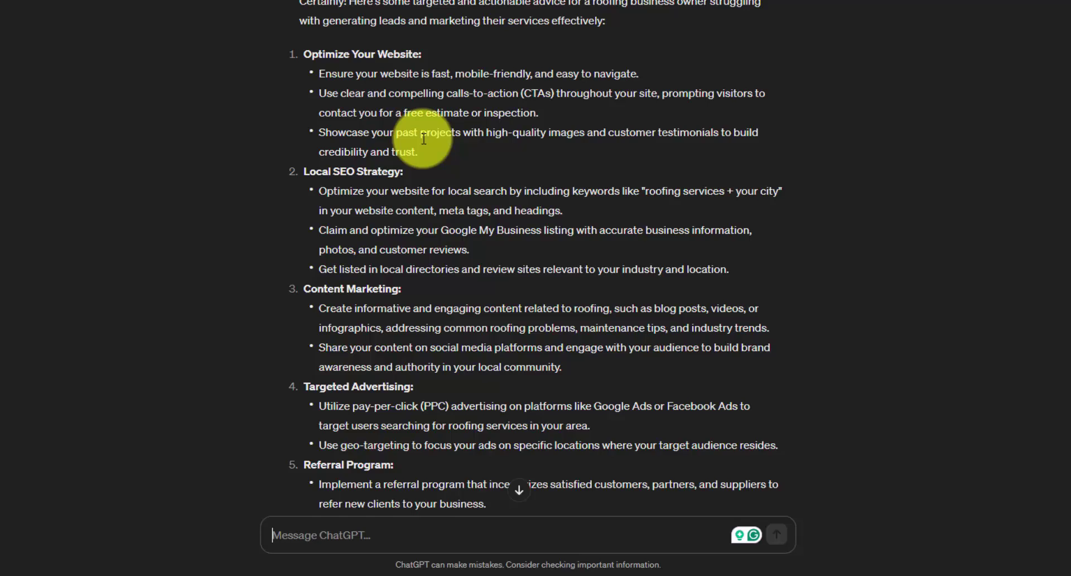
{"action": "scroll", "coordinate": [437, 180], "scroll_direction": "down", "scroll_amount": 3}
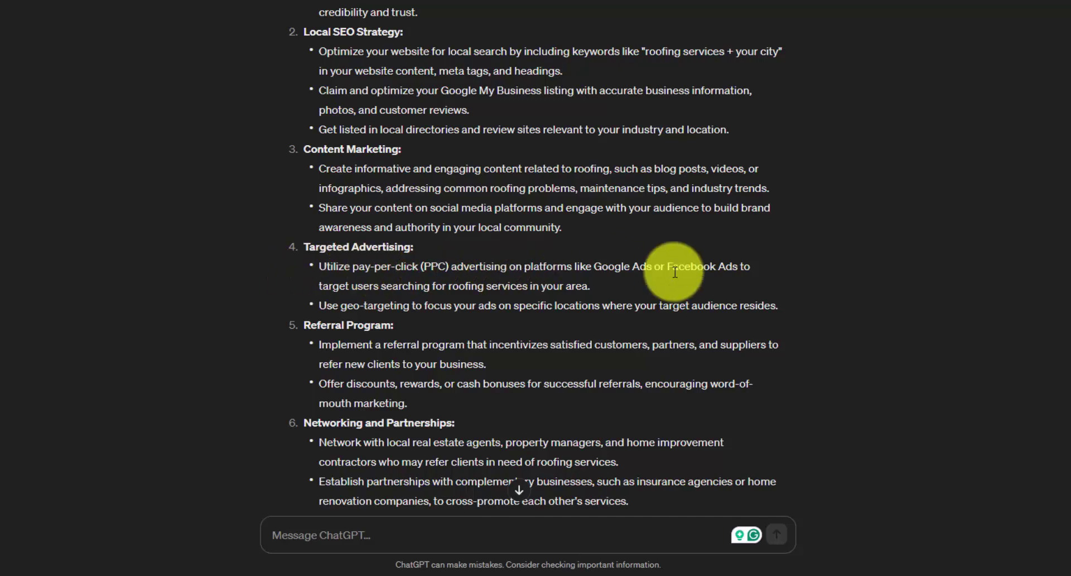
{"action": "scroll", "coordinate": [554, 285], "scroll_direction": "down", "scroll_amount": 5}
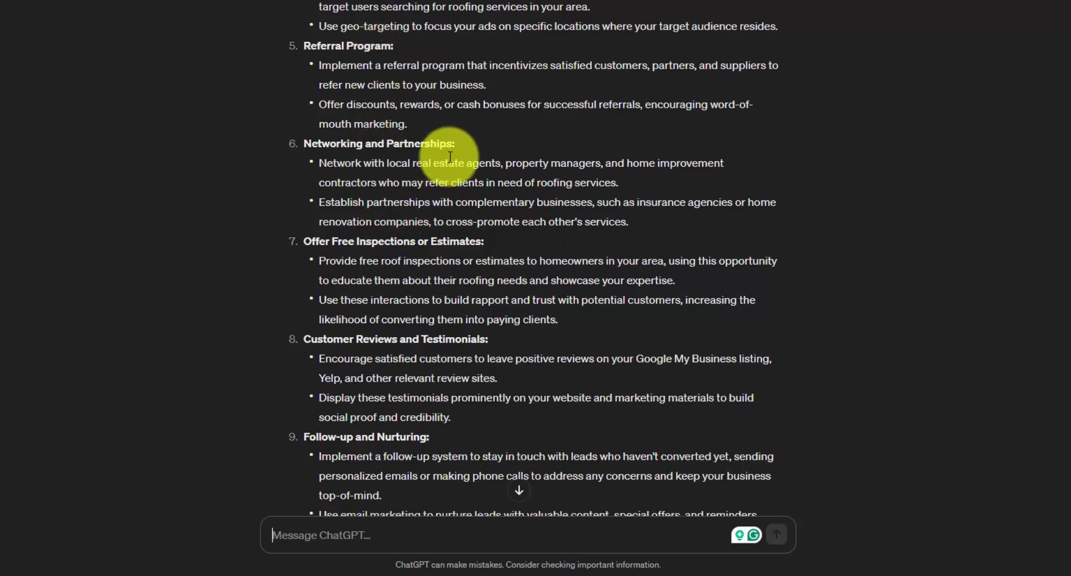
{"action": "scroll", "coordinate": [436, 217], "scroll_direction": "down", "scroll_amount": 4}
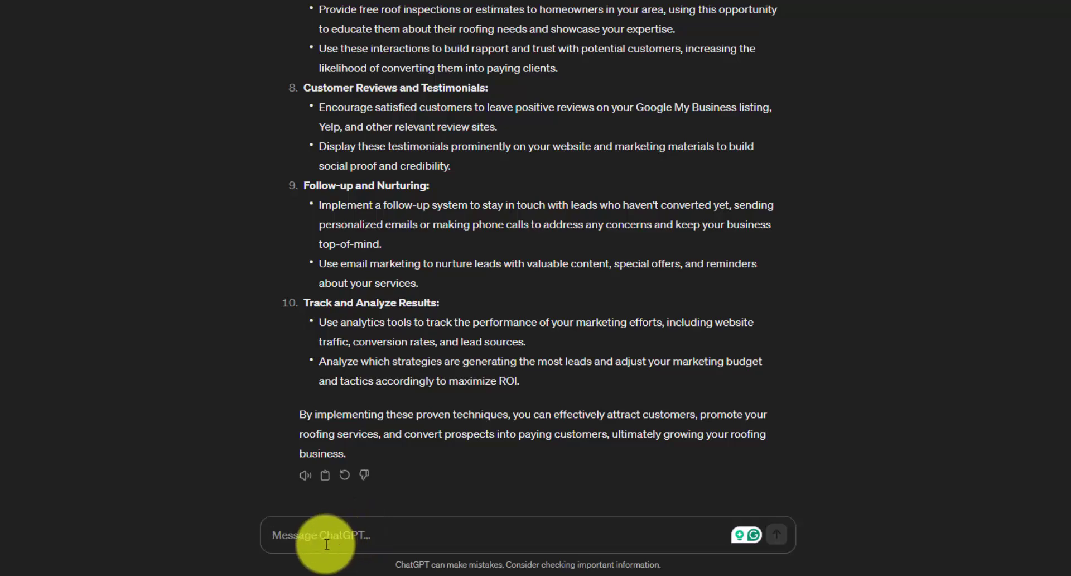
Step: Enter a prompt for 20 social media posts for Ray's Lawn Care, Ocean City, NJ, started 1999, with service topics and a 1-2 sentence friendly format
{"action": "type", "text": "Write 20 social media posts for a local landscaping company. The details are below:  Business Name: Ray's Lawn Care Service Areas: Ocean City, NJ Year Started: 1999  Here are the best topics that are common to this business:  - Regular yard maintenance - Weeding garden beds - Mowing lawn - Overseeding - Aerating - Fertilizing - Residential & commercial  Format: 1-2 sentences long, friendly and conversational. Include seasonal references."}
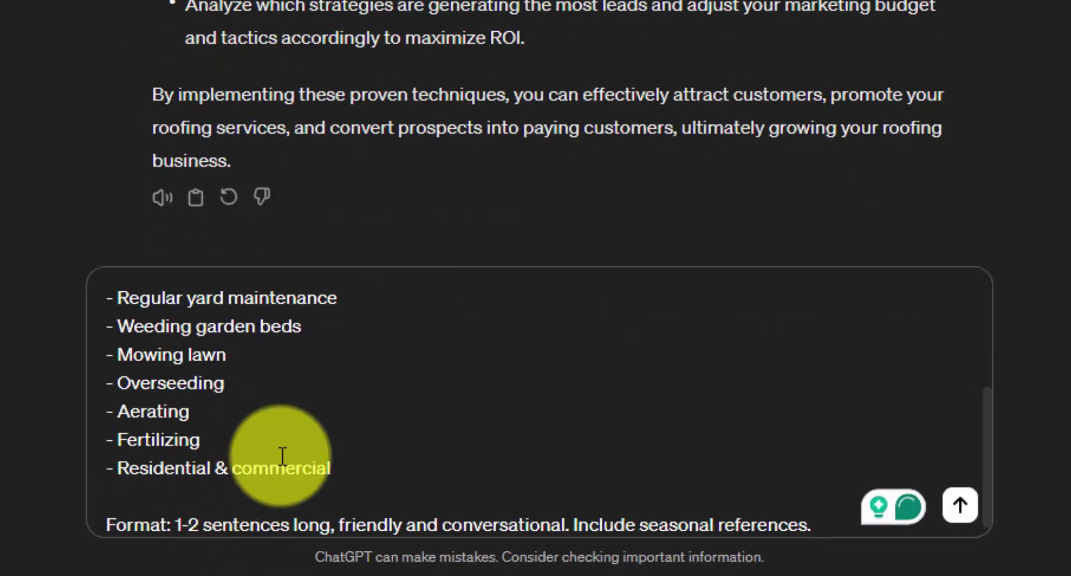
{"action": "scroll", "coordinate": [283, 454], "scroll_direction": "up", "scroll_amount": 5}
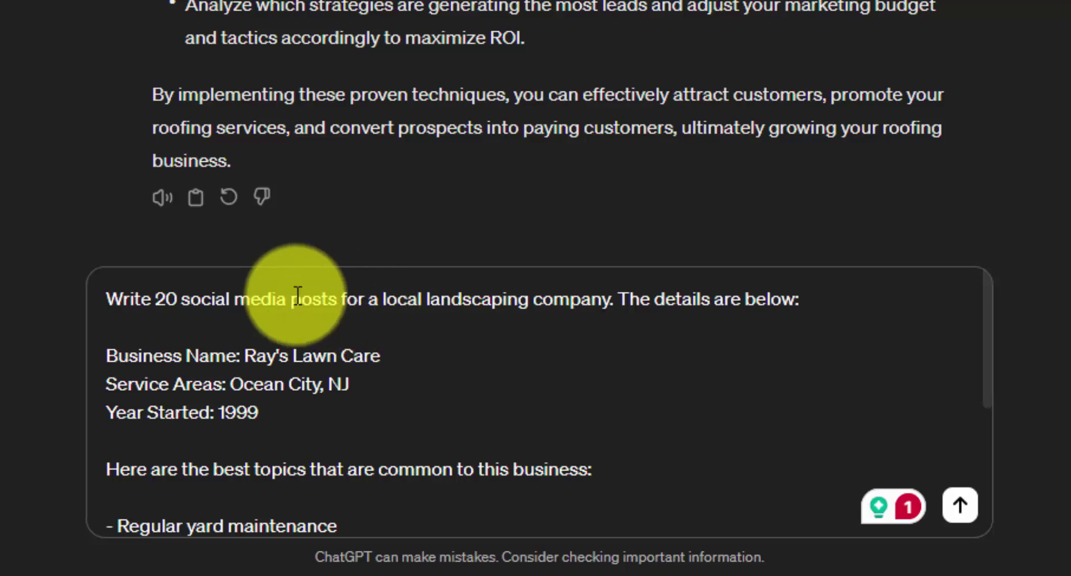
{"action": "scroll", "coordinate": [335, 328], "scroll_direction": "down", "scroll_amount": 2}
{"action": "scroll", "coordinate": [335, 327], "scroll_direction": "up", "scroll_amount": 2}
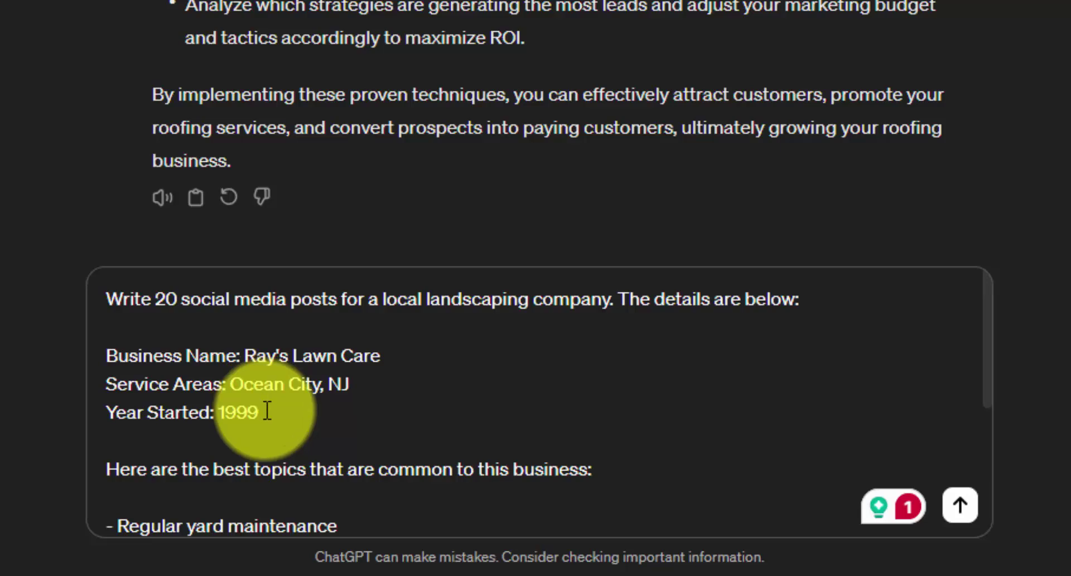
{"action": "scroll", "coordinate": [267, 411], "scroll_direction": "down", "scroll_amount": 2}
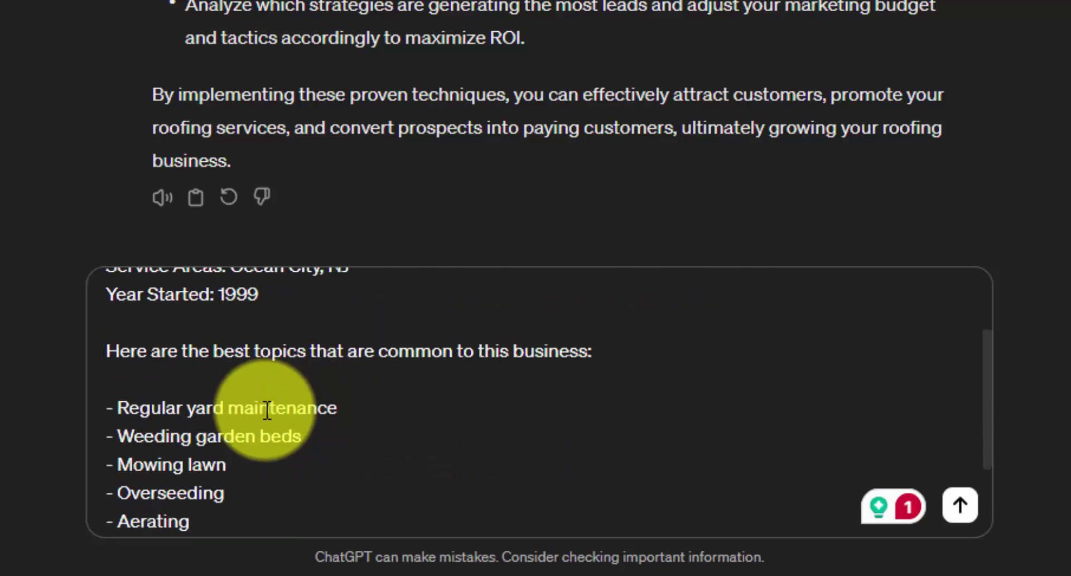
{"action": "scroll", "coordinate": [267, 411], "scroll_direction": "down", "scroll_amount": 2}
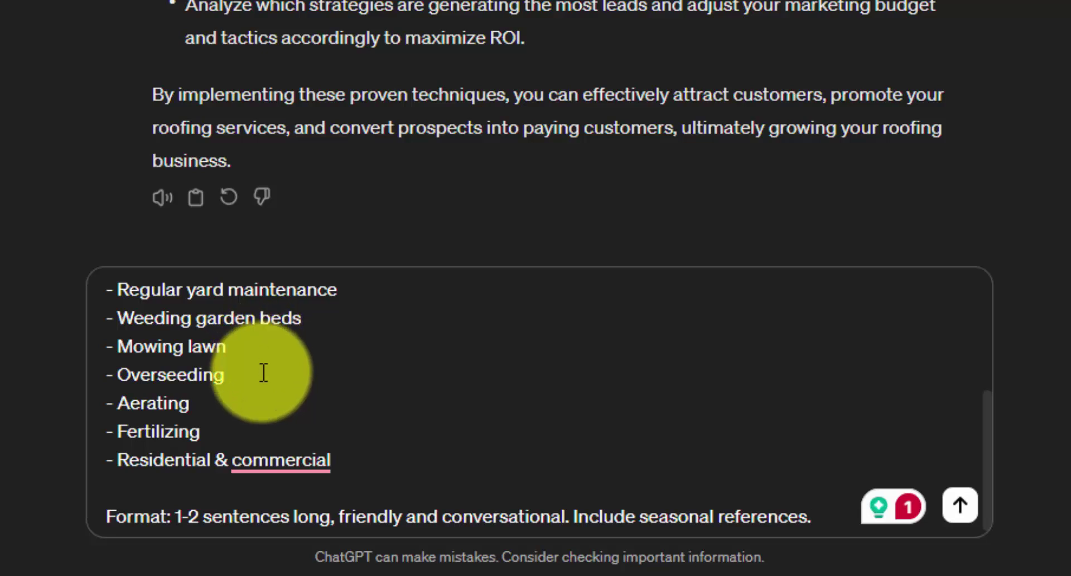
{"action": "scroll", "coordinate": [246, 405], "scroll_direction": "down", "scroll_amount": 1}
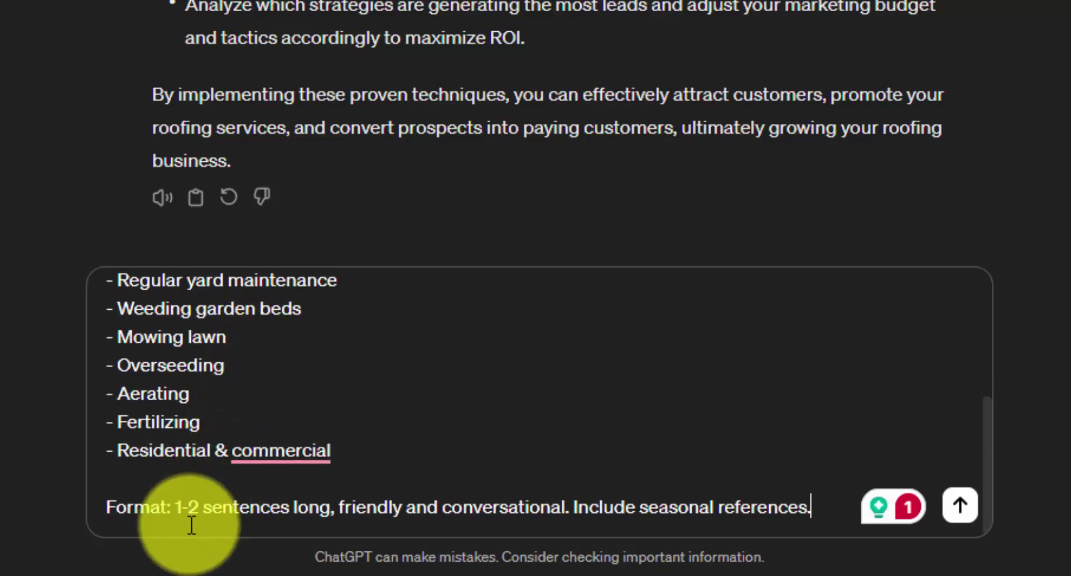
Step: Recheck the format instruction and business details in the landscaping prompt and send it
{"action": "left_click_drag", "start_coordinate": [175, 505], "coordinate": [292, 502]}
{"action": "left_click", "coordinate": [440, 499]}
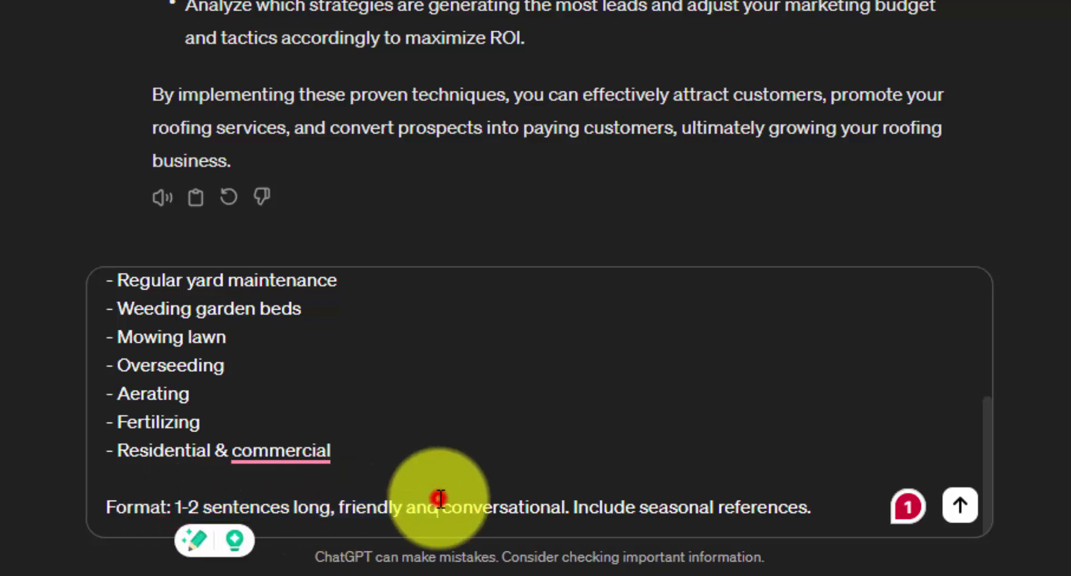
{"action": "left_click", "coordinate": [838, 503]}
{"action": "scroll", "coordinate": [698, 446], "scroll_direction": "up", "scroll_amount": 5}
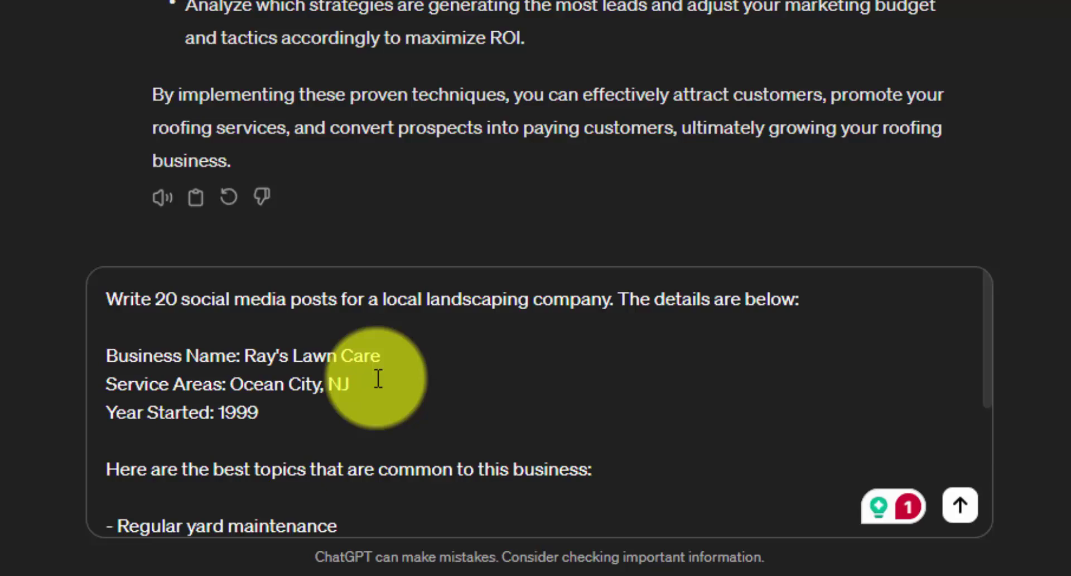
{"action": "scroll", "coordinate": [378, 379], "scroll_direction": "down", "scroll_amount": 1}
{"action": "scroll", "coordinate": [378, 379], "scroll_direction": "up", "scroll_amount": 1}
{"action": "scroll", "coordinate": [410, 348], "scroll_direction": "down", "scroll_amount": 5}
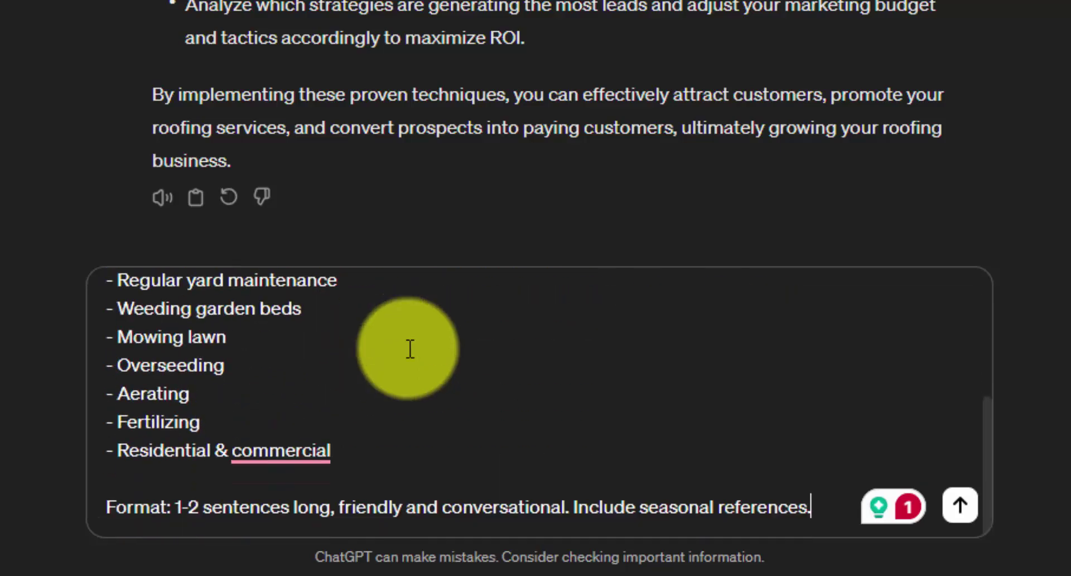
{"action": "left_click", "coordinate": [822, 508]}
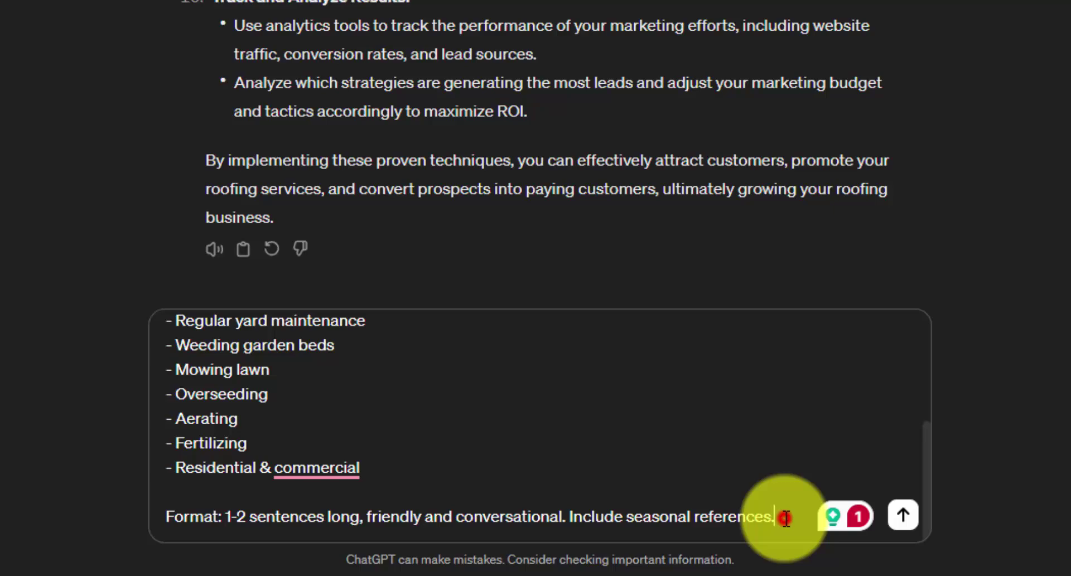
{"action": "key", "text": "Return"}
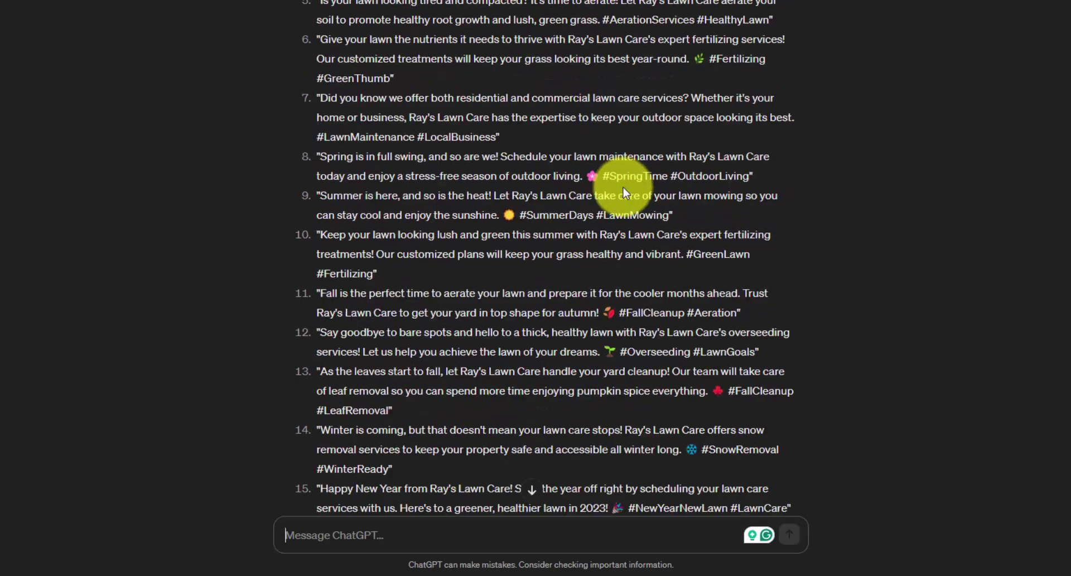
Step: Look through the generated Ray's Lawn Care social media posts down to post 20
{"action": "scroll", "coordinate": [624, 187], "scroll_direction": "down", "scroll_amount": 4}
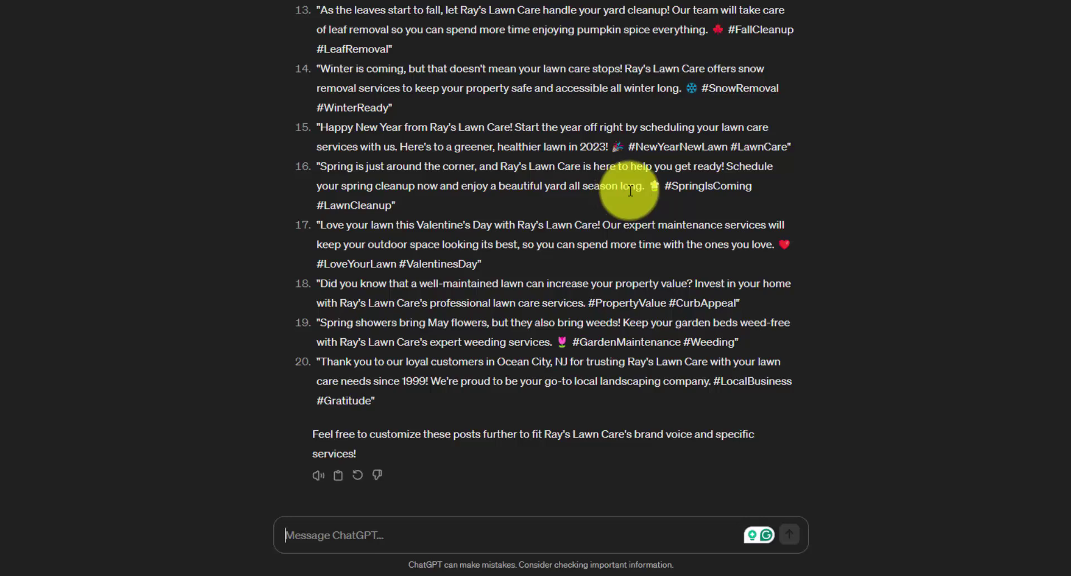
{"action": "scroll", "coordinate": [597, 279], "scroll_direction": "up", "scroll_amount": 1}
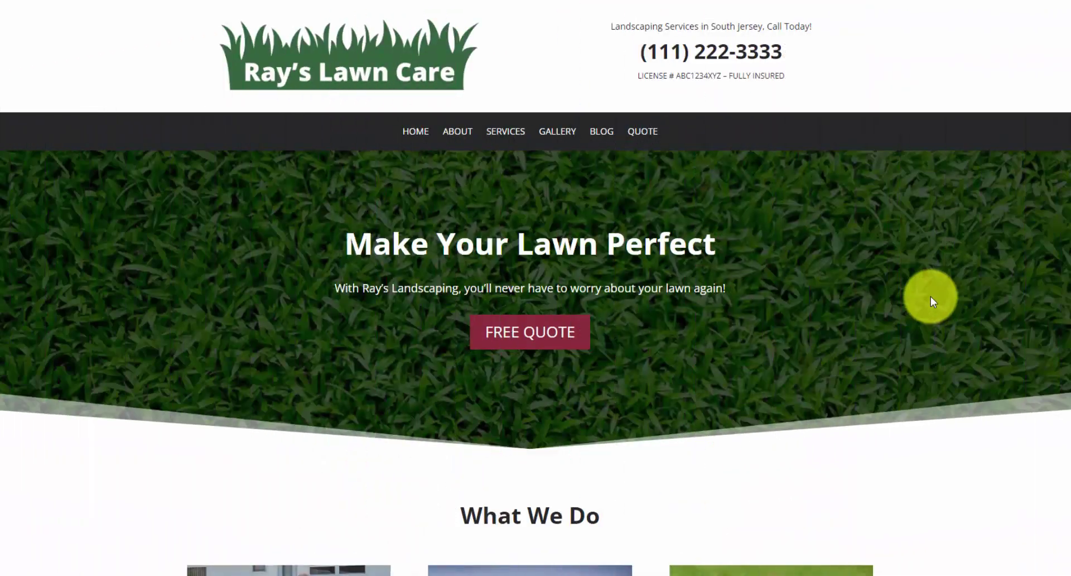
Step: Review the Ray's Lawn Care website homepage from the hero section to the footer and follow the Free Quote link below the client reviews
{"action": "scroll", "coordinate": [931, 299], "scroll_direction": "down", "scroll_amount": 5}
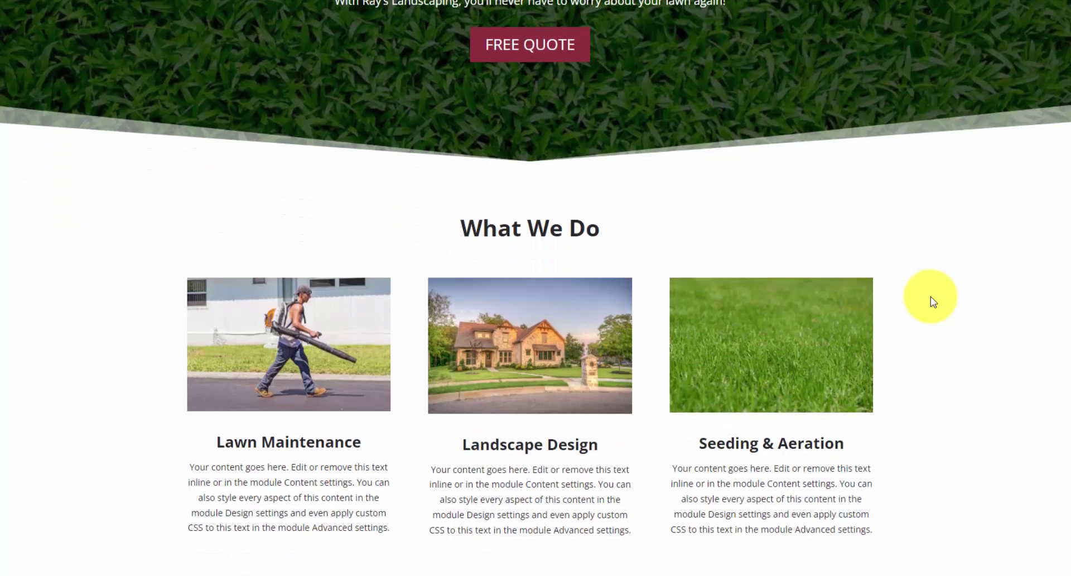
{"action": "scroll", "coordinate": [931, 301], "scroll_direction": "down", "scroll_amount": 2}
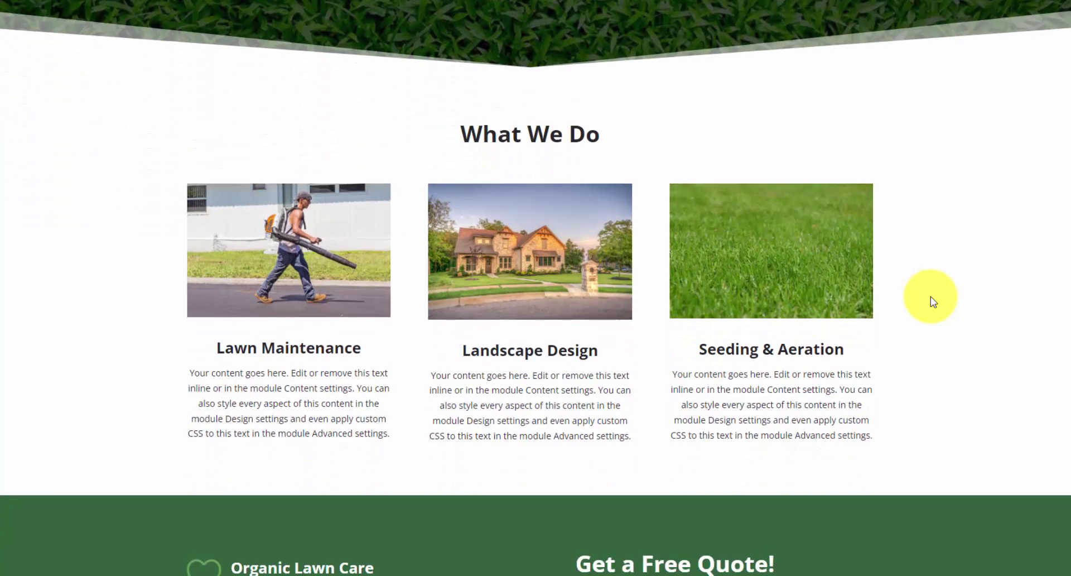
{"action": "scroll", "coordinate": [931, 296], "scroll_direction": "down", "scroll_amount": 6}
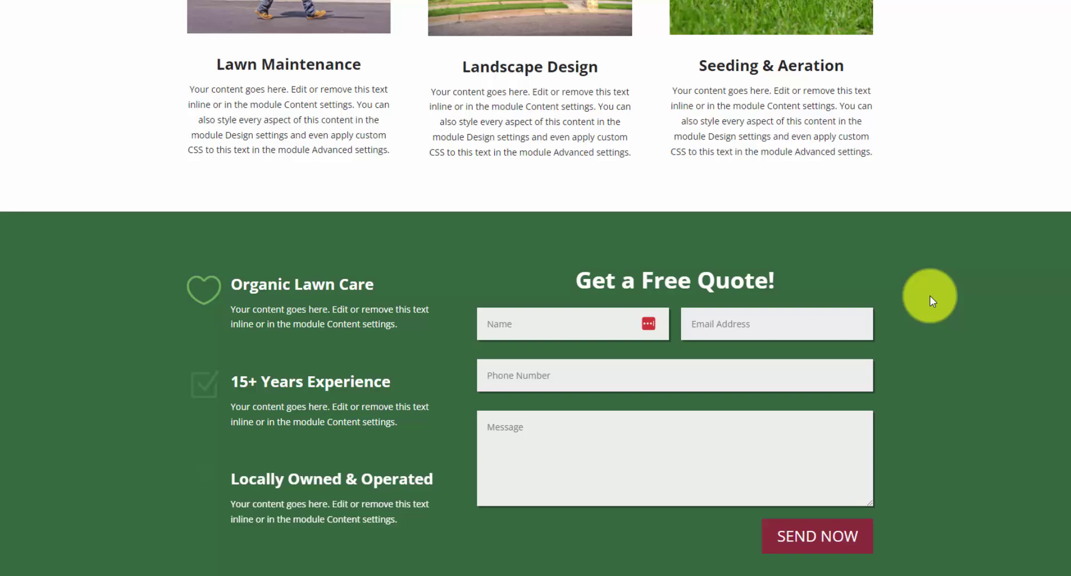
{"action": "scroll", "coordinate": [929, 296], "scroll_direction": "down", "scroll_amount": 3}
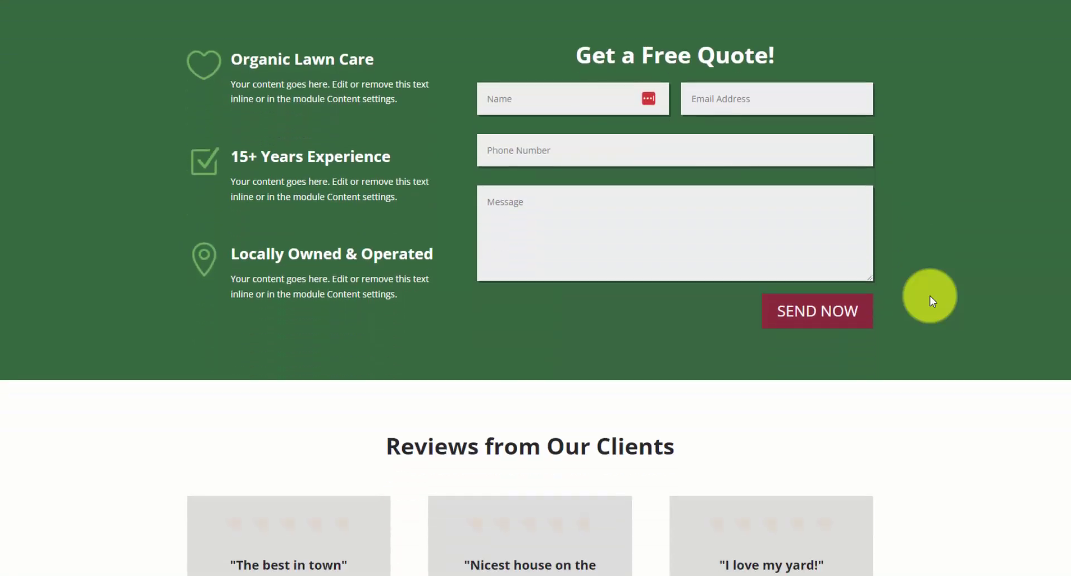
{"action": "scroll", "coordinate": [930, 296], "scroll_direction": "down", "scroll_amount": 4}
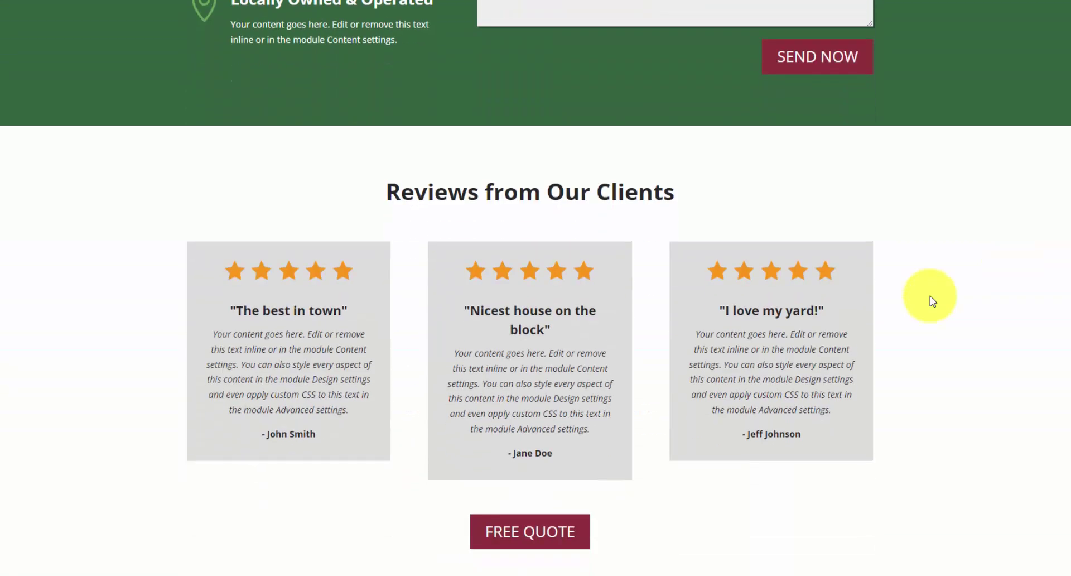
{"action": "scroll", "coordinate": [929, 296], "scroll_direction": "down", "scroll_amount": 3}
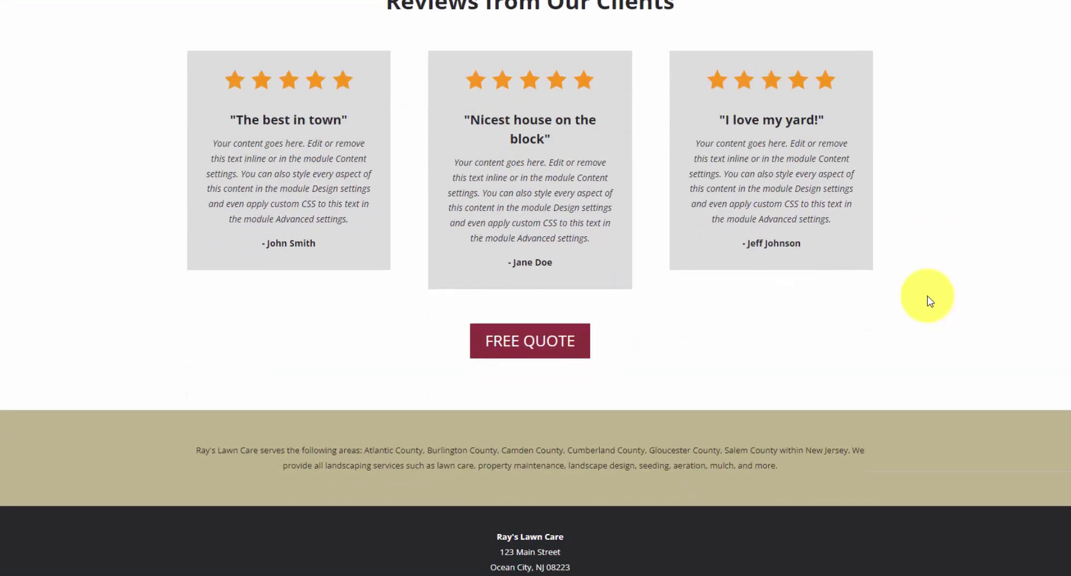
{"action": "scroll", "coordinate": [929, 301], "scroll_direction": "down", "scroll_amount": 2}
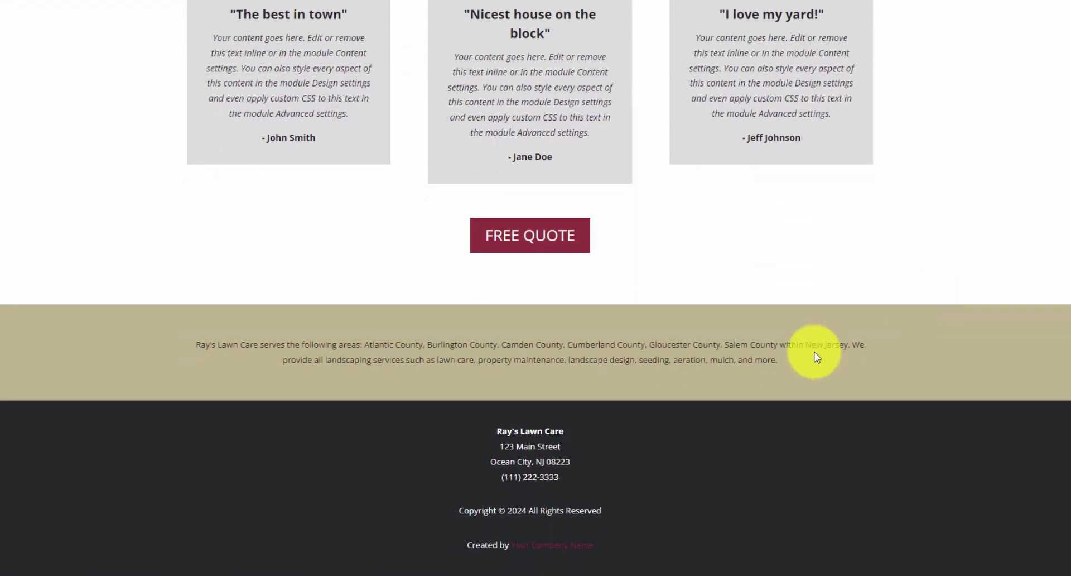
{"action": "left_click", "coordinate": [537, 236]}
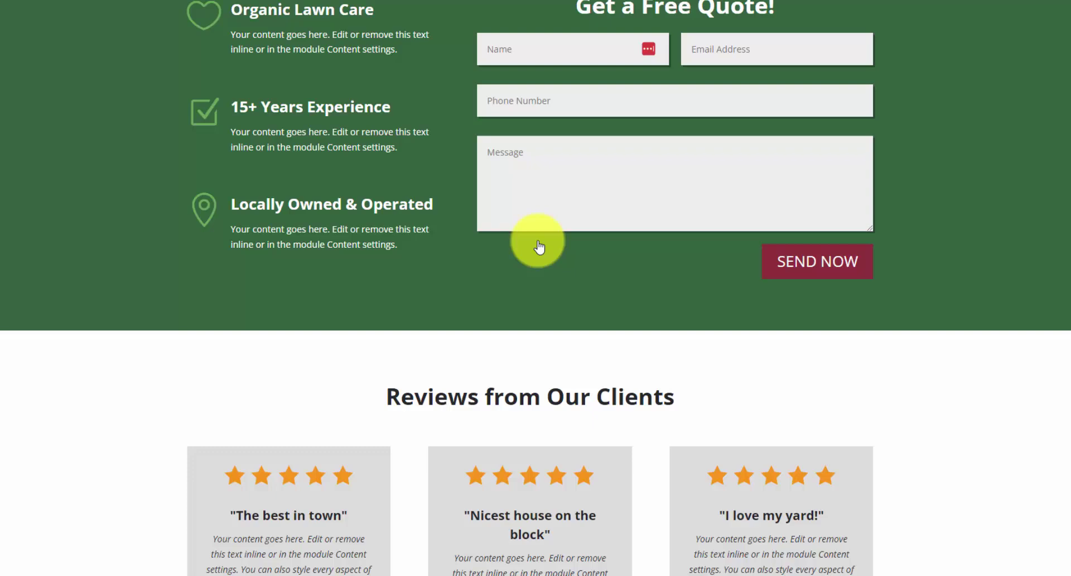